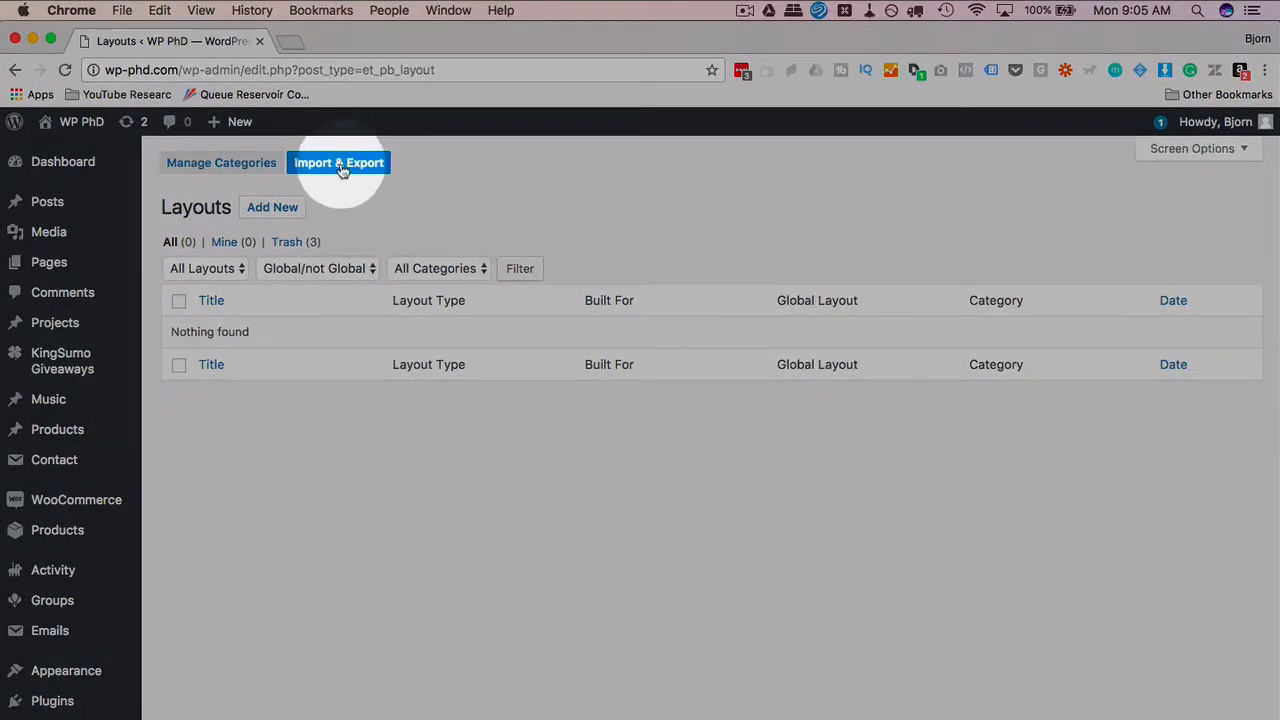
Step: Examine the export and import options for Divi Builder layouts in the Portability dialog
click(330, 175)
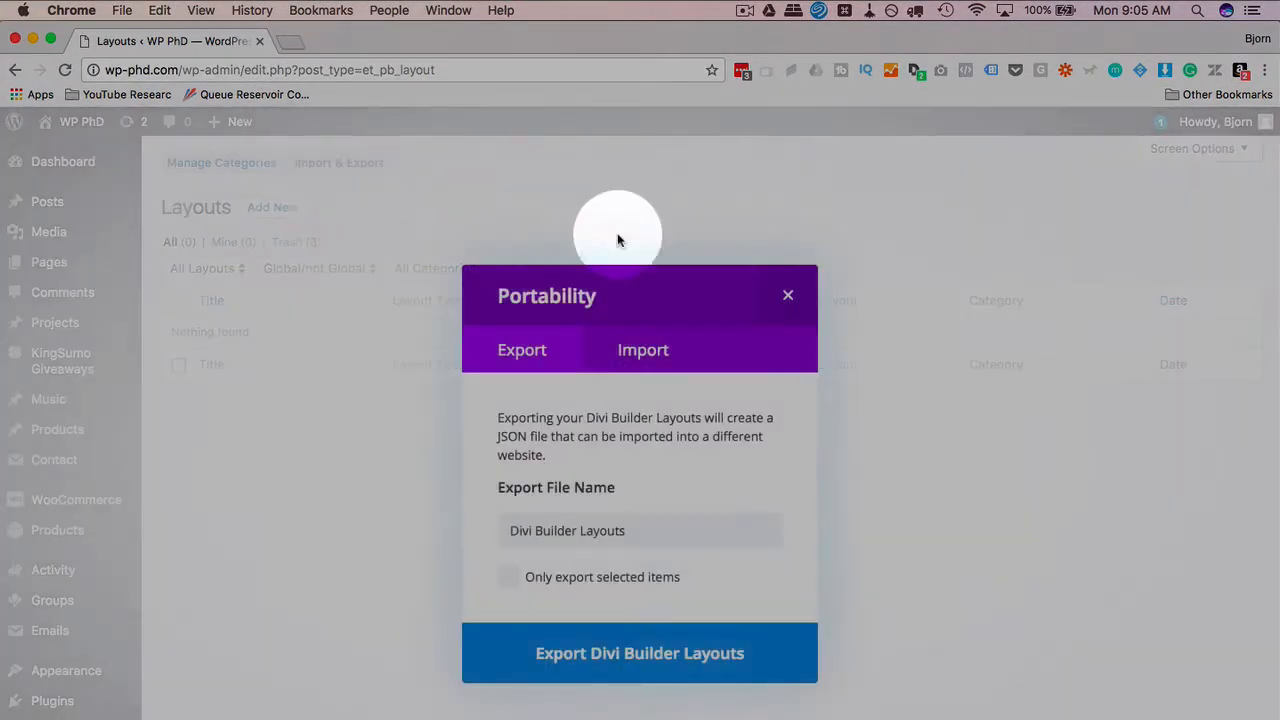
click(521, 352)
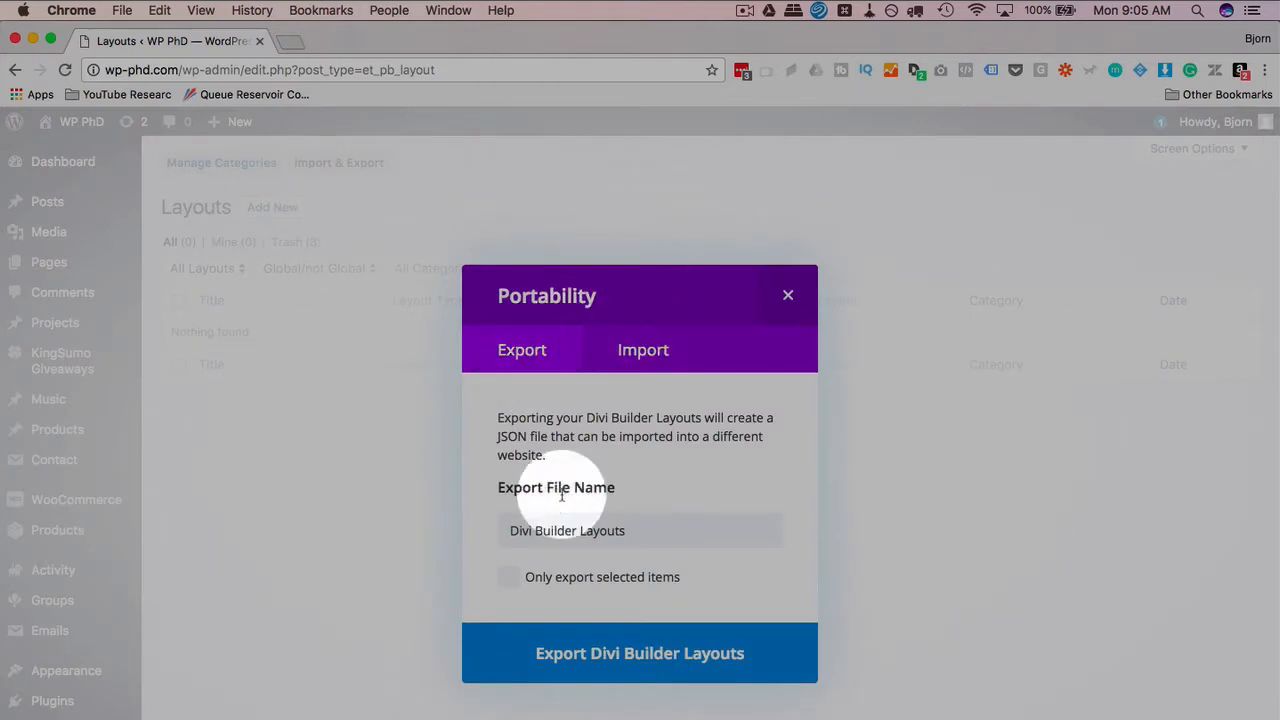
double_click(587, 530)
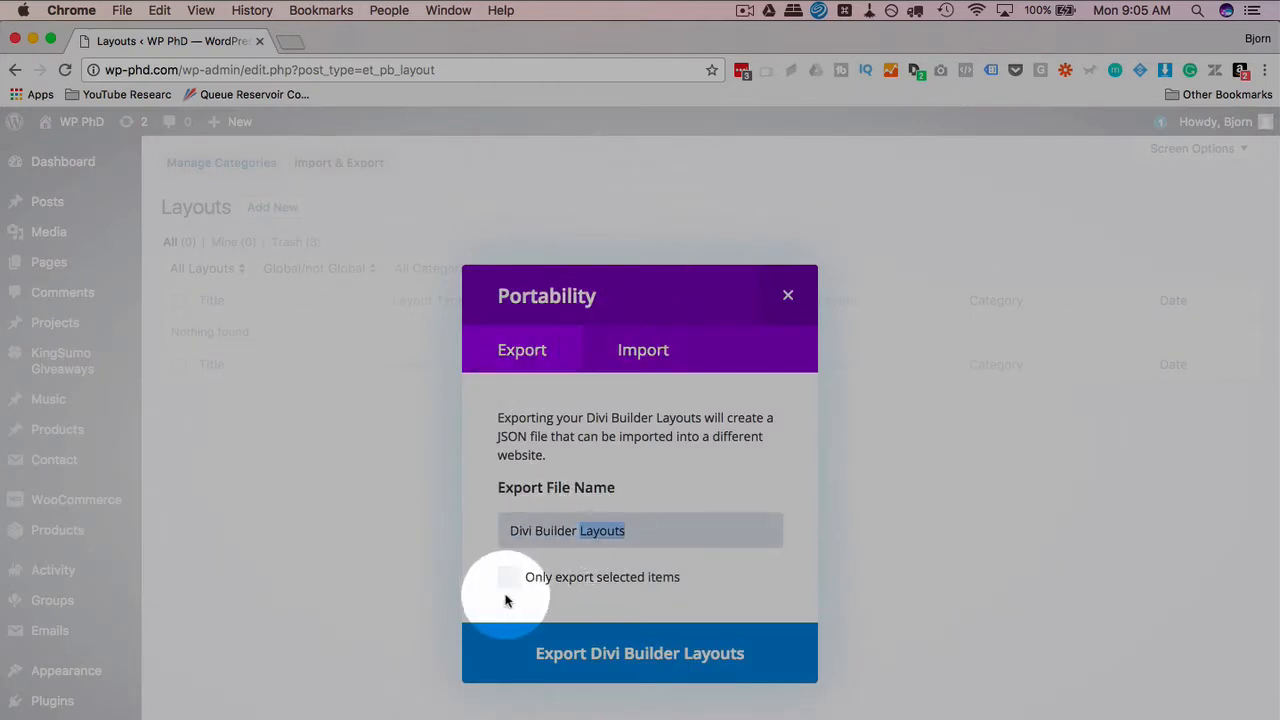
click(790, 291)
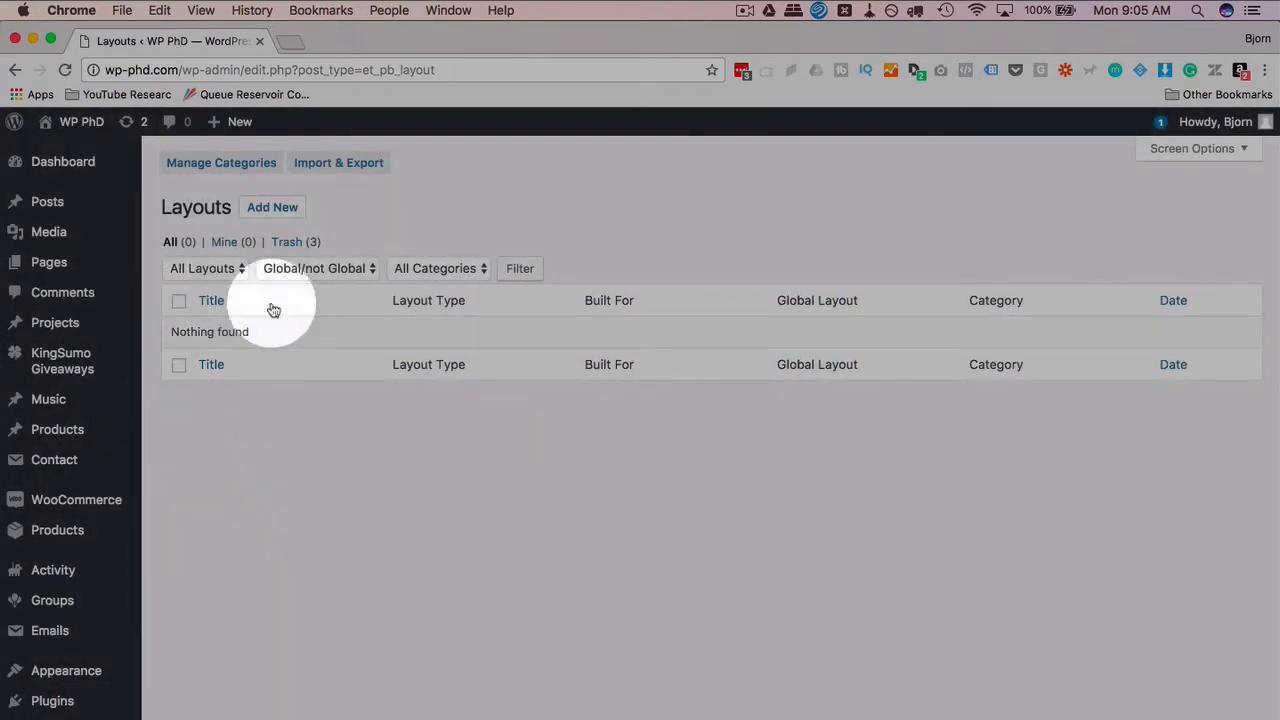
click(362, 160)
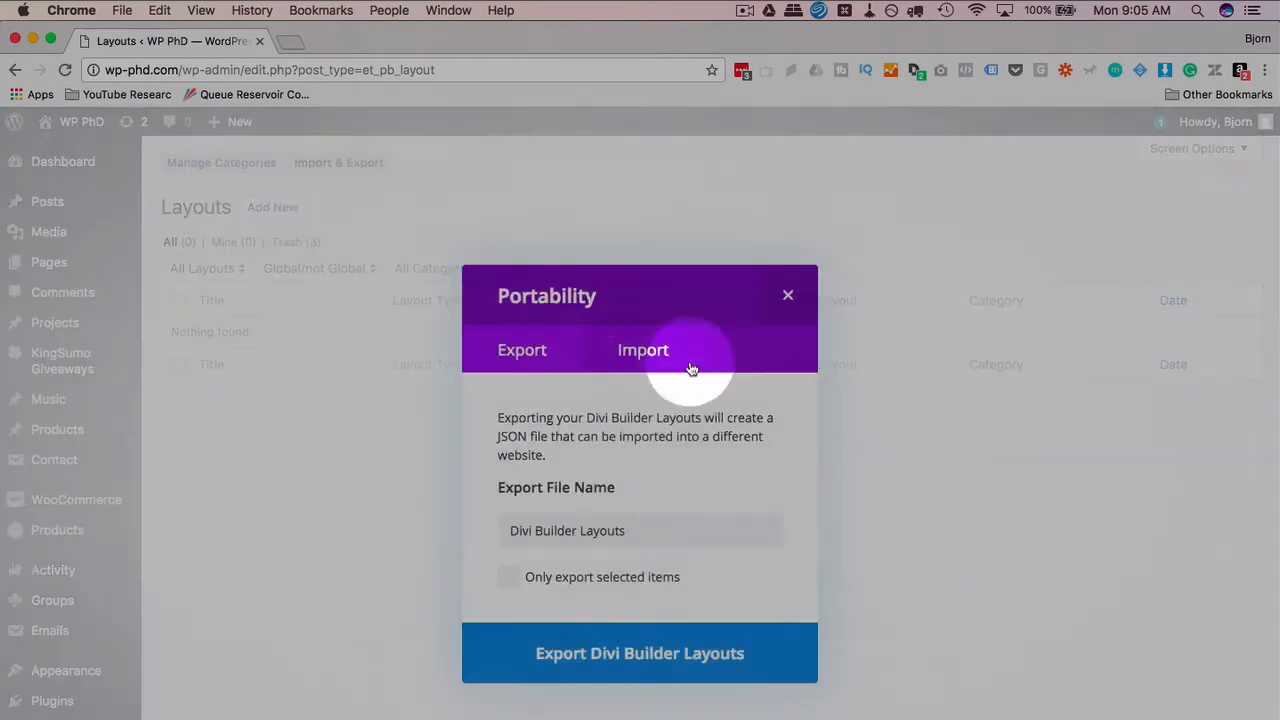
click(510, 578)
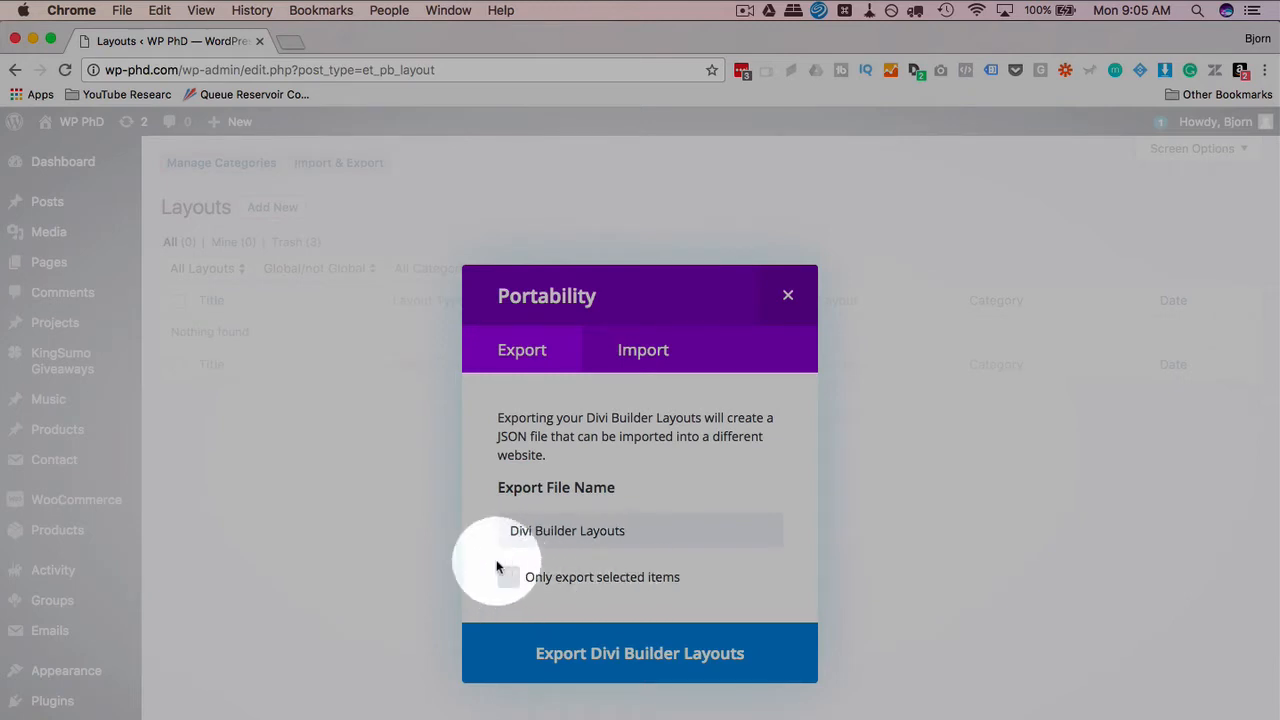
click(645, 351)
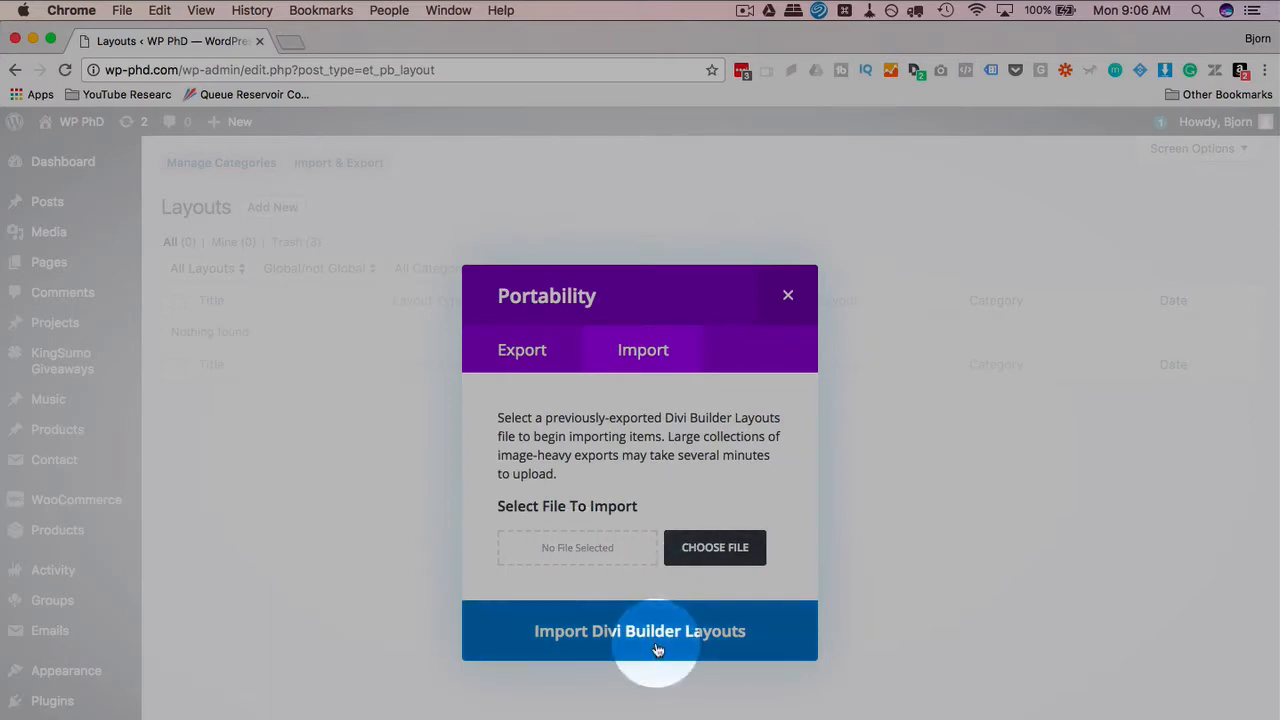
click(786, 295)
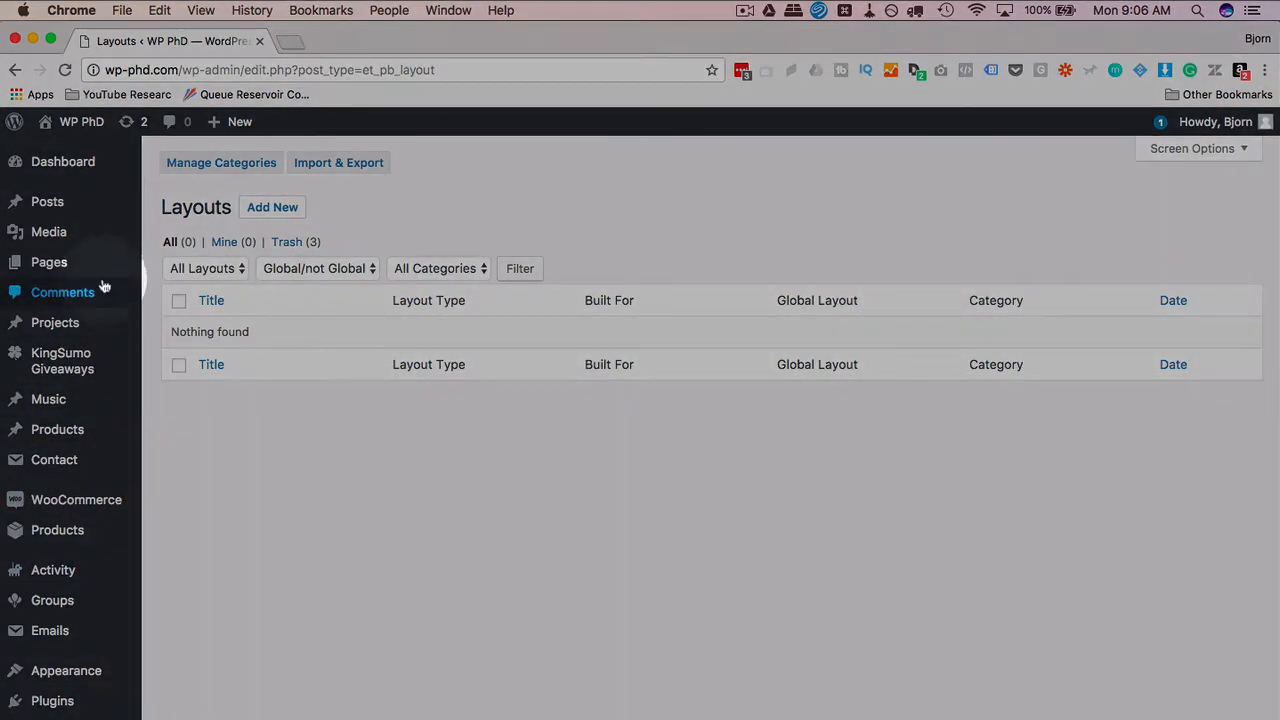
Step: Create a new page titled "Library Testing" in a separate browser tab and save it as a draft
mouse_move(58, 268)
click(200, 291)
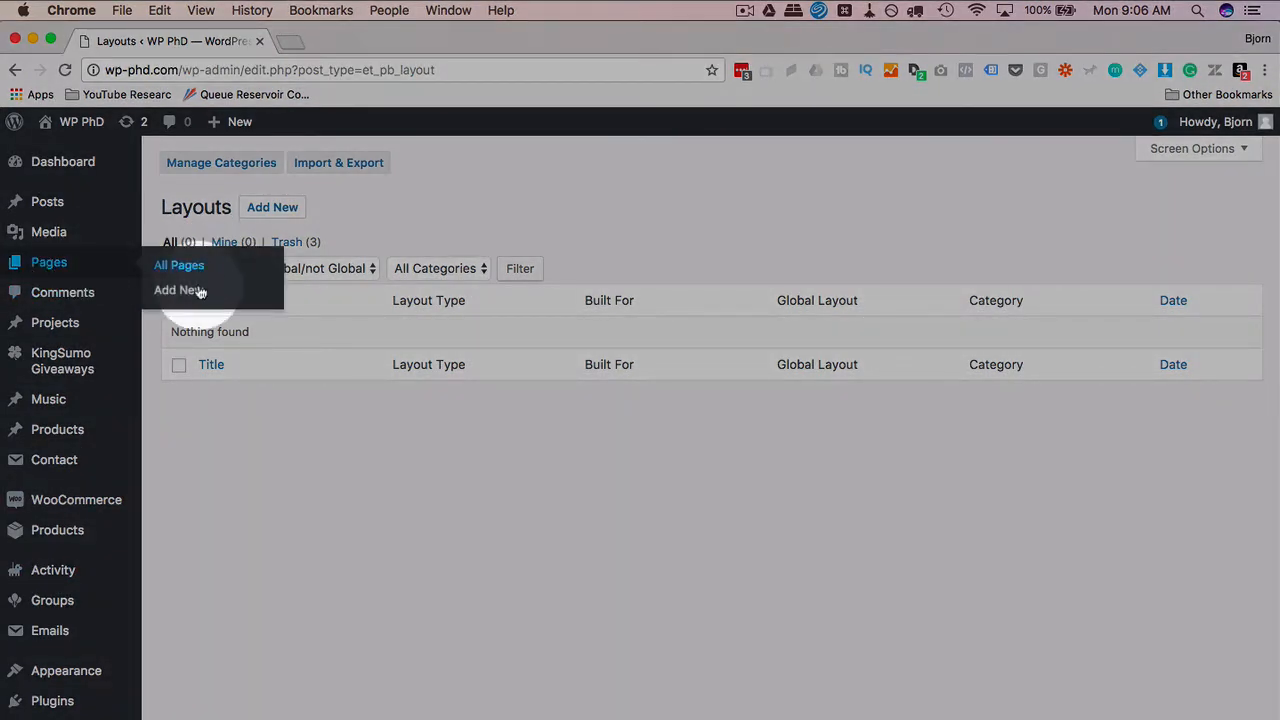
click(330, 41)
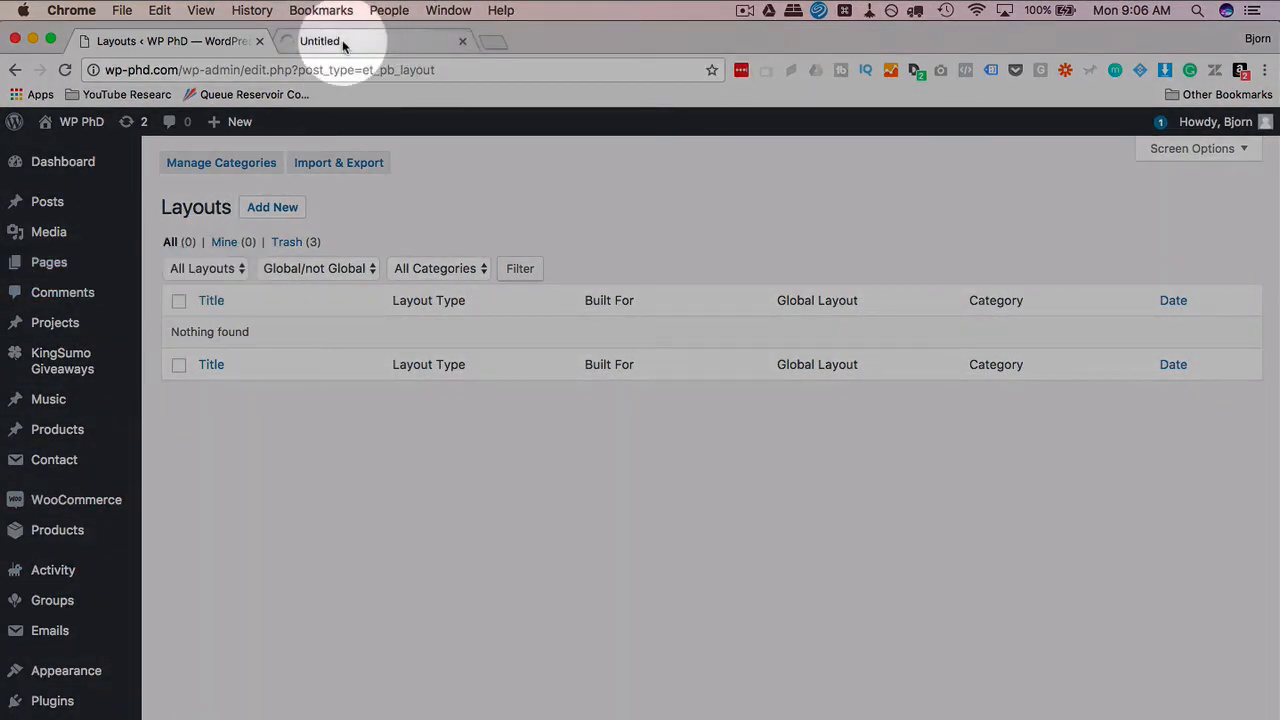
text(Library Testing)
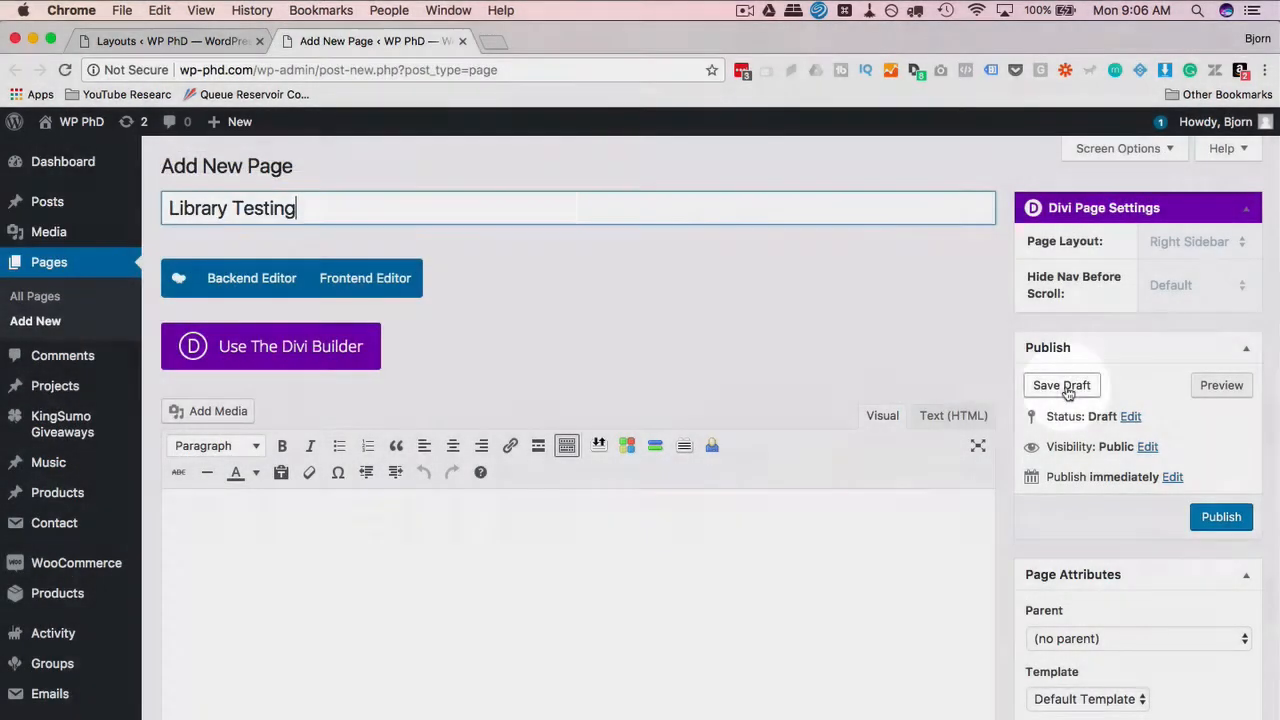
click(1062, 386)
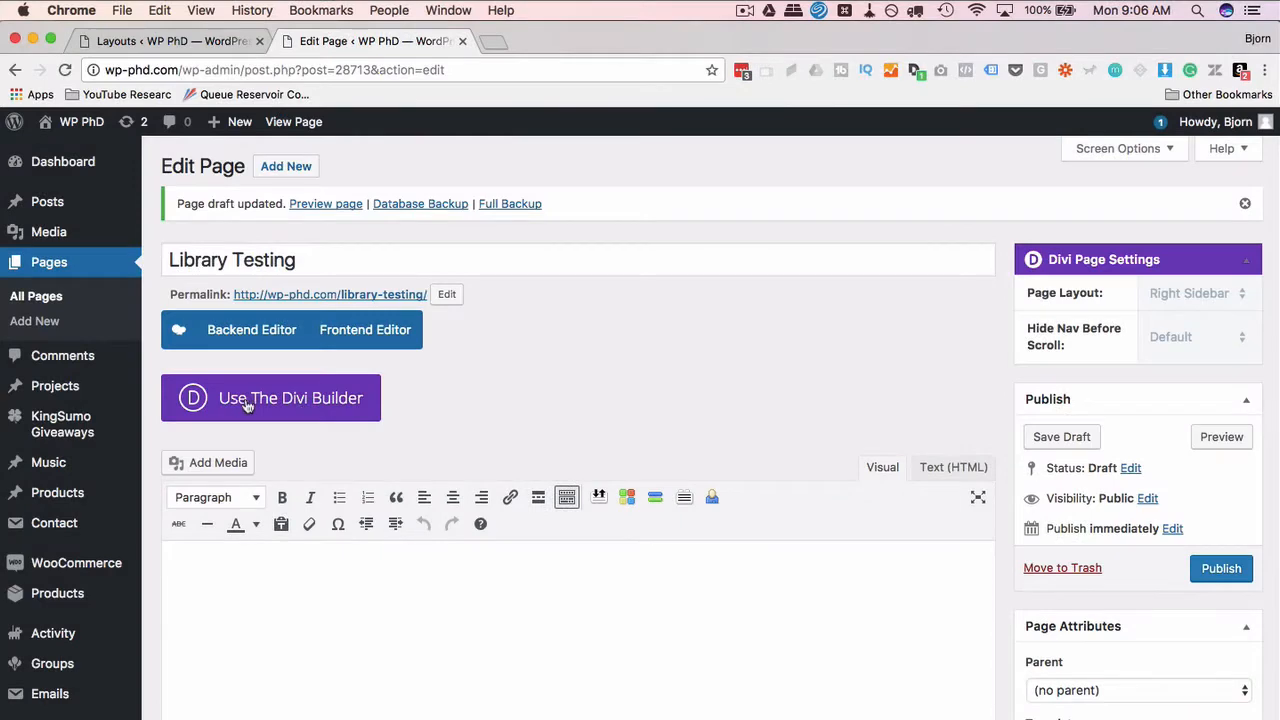
Step: Enable the Divi Builder on the page and save its layout to the library as "Entire Layout"
click(246, 405)
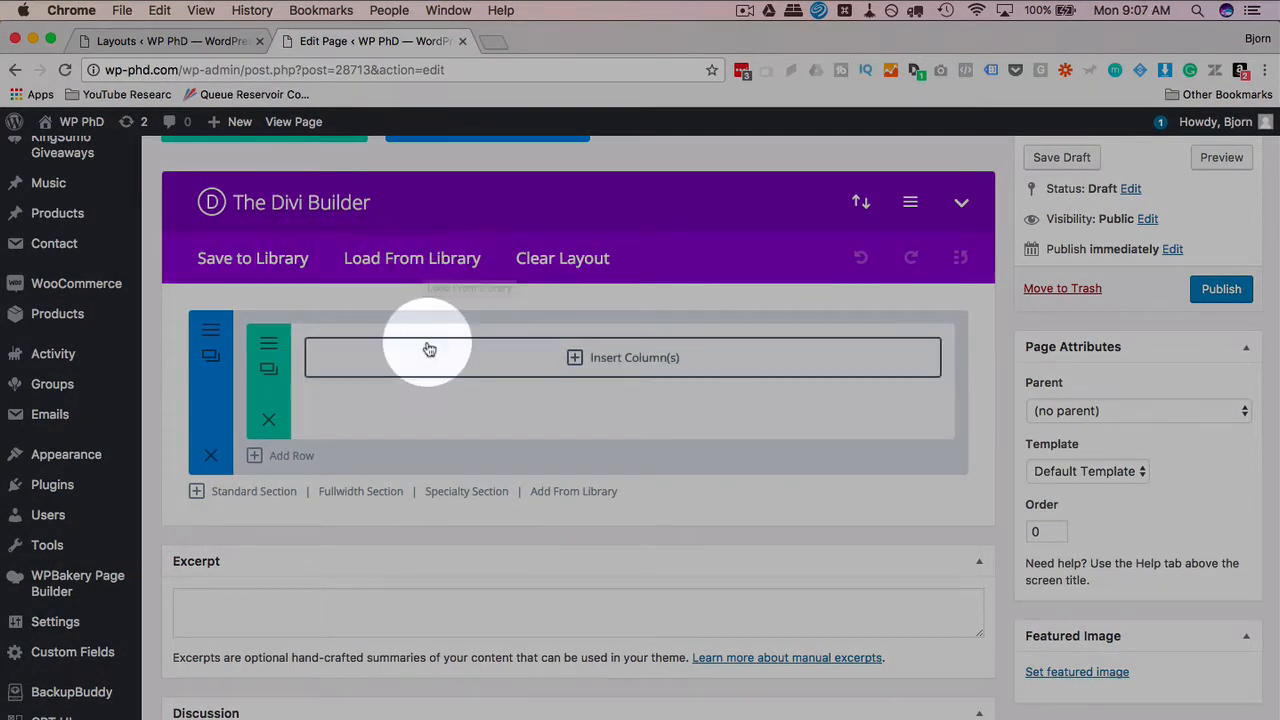
click(258, 262)
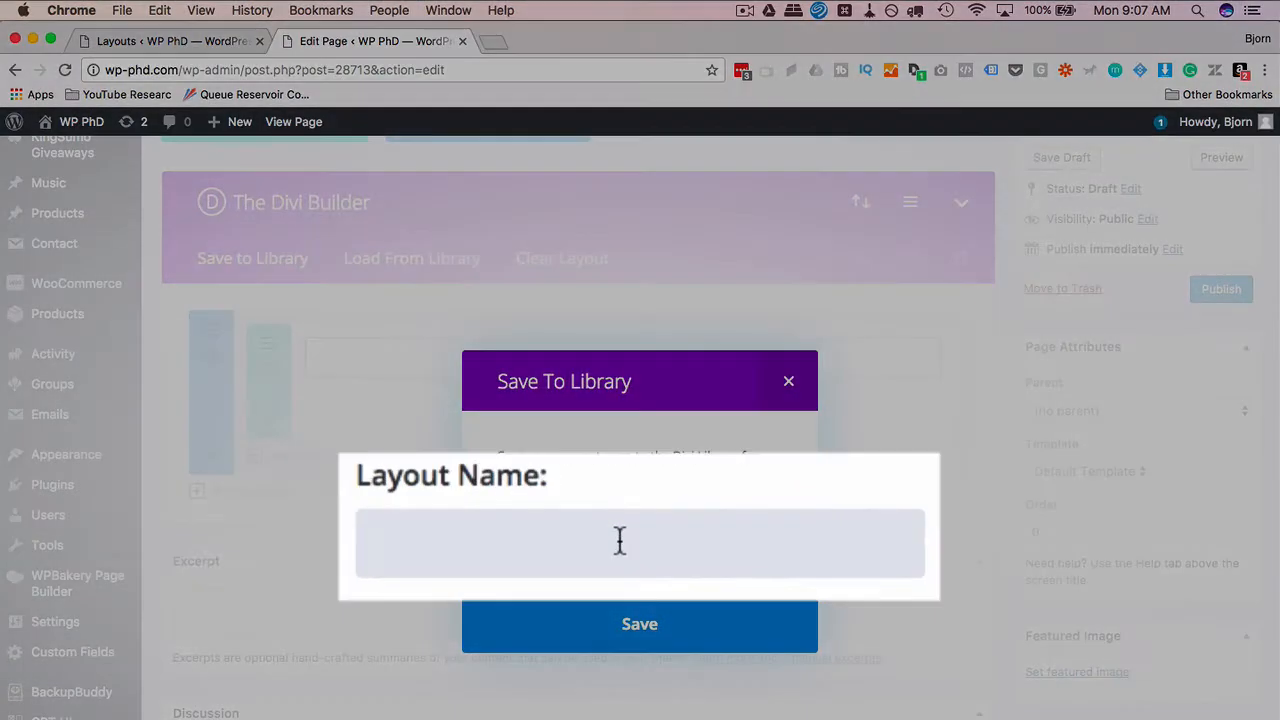
text(Entire Layout)
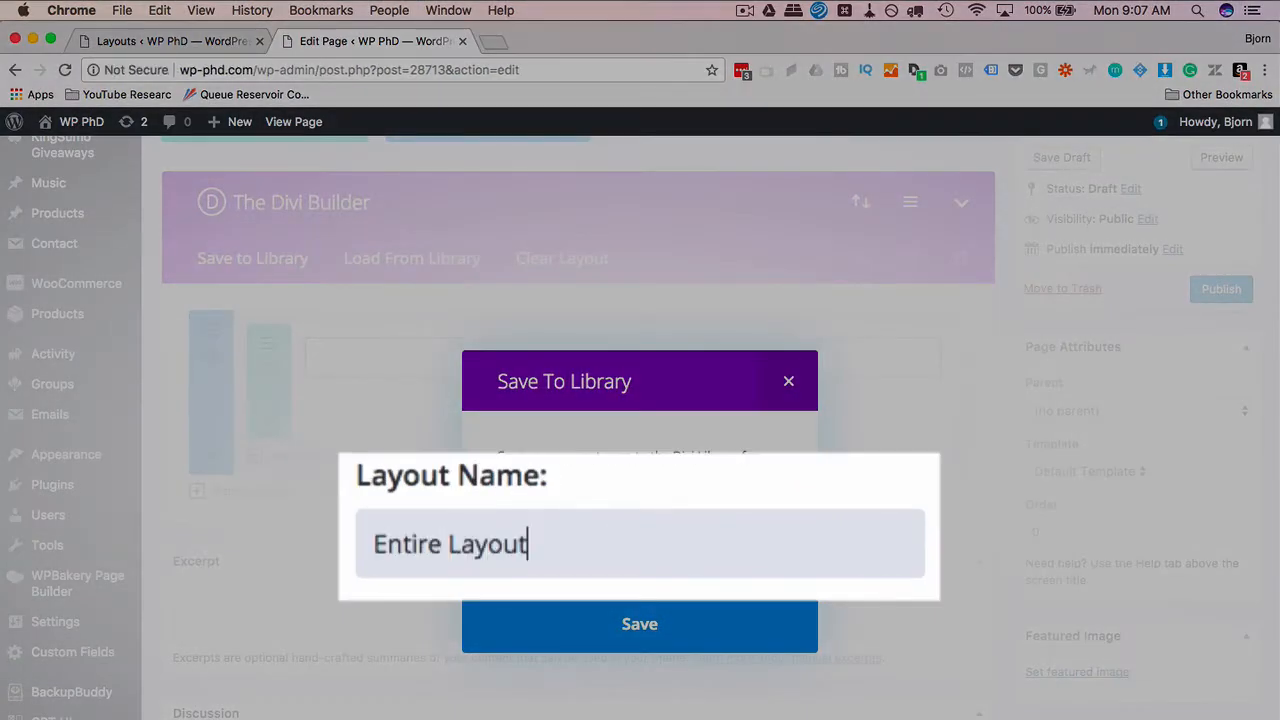
click(660, 623)
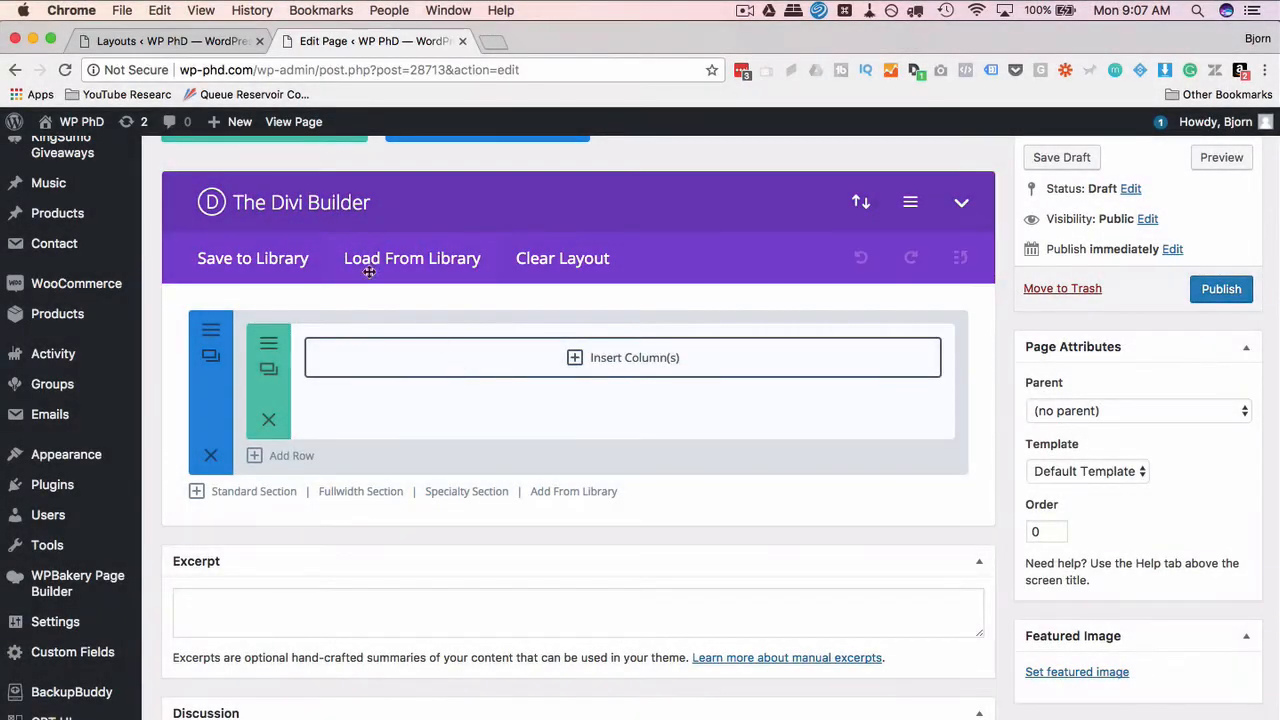
Step: Check the refreshed Layouts list for the "Entire Layout" entry and return to the page editor
click(145, 39)
click(65, 69)
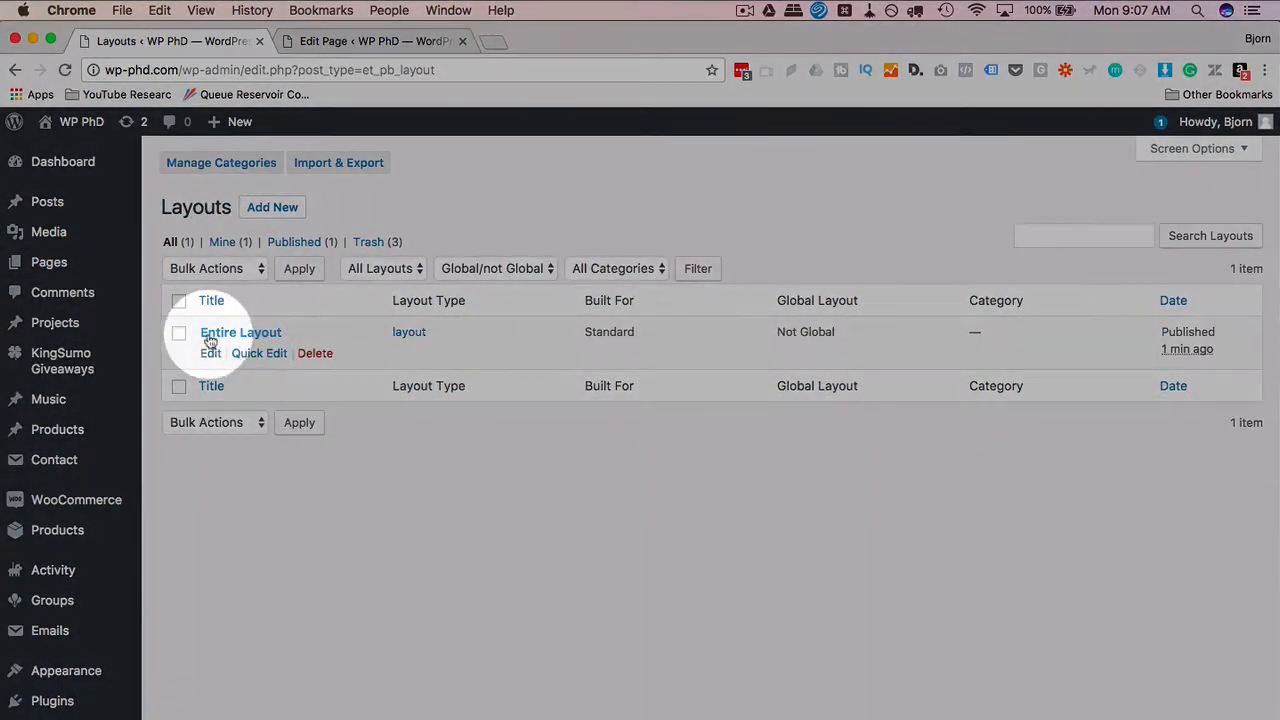
click(360, 40)
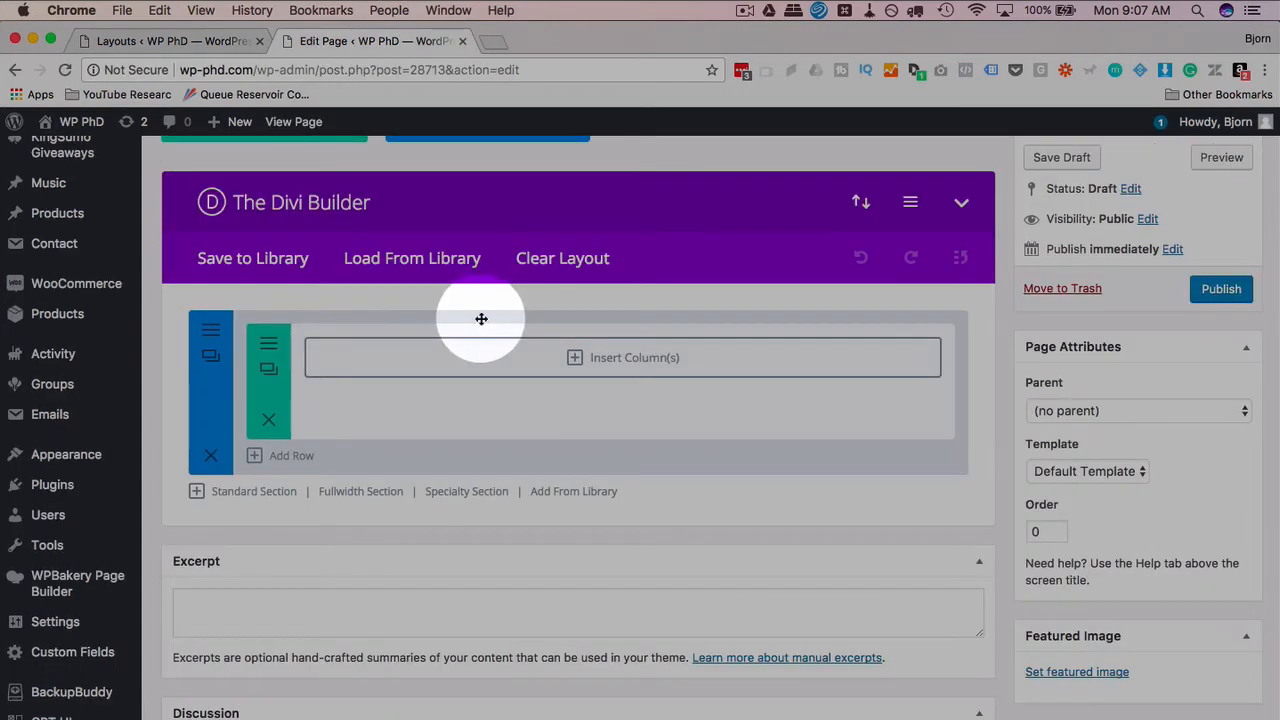
Step: Review the predefined layouts and the saved library layouts that can be loaded into the page
click(443, 262)
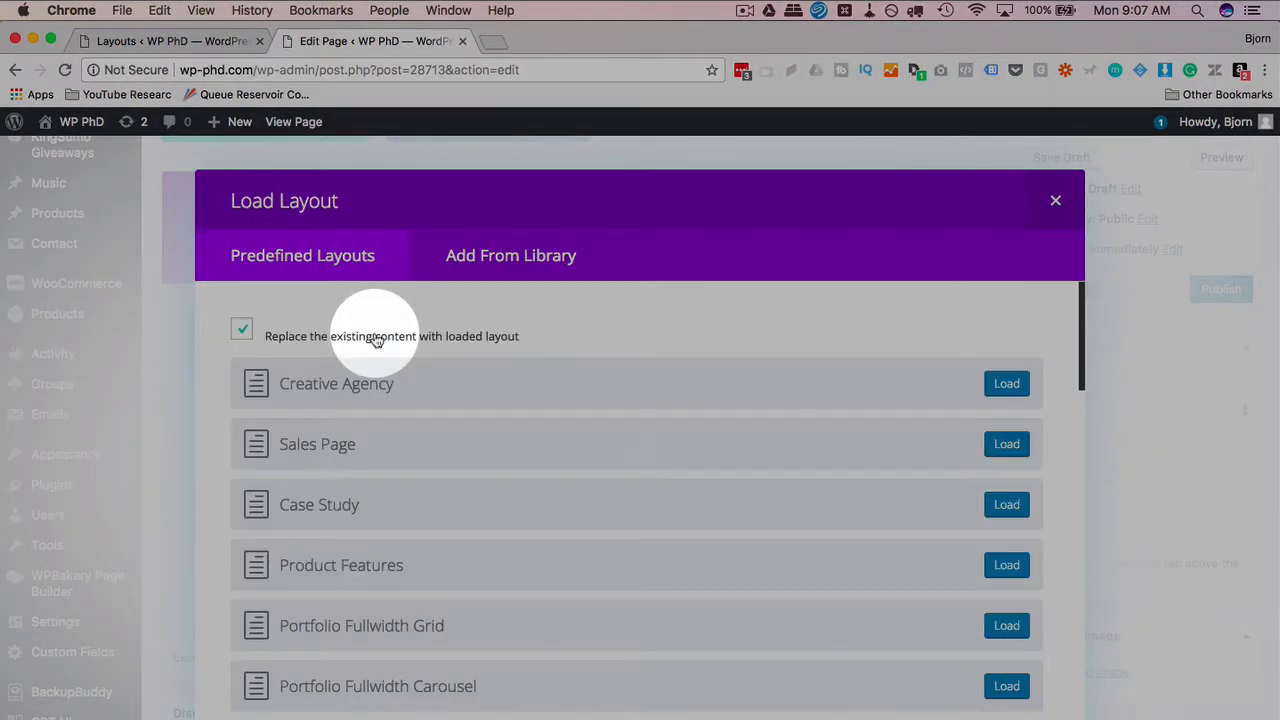
click(506, 258)
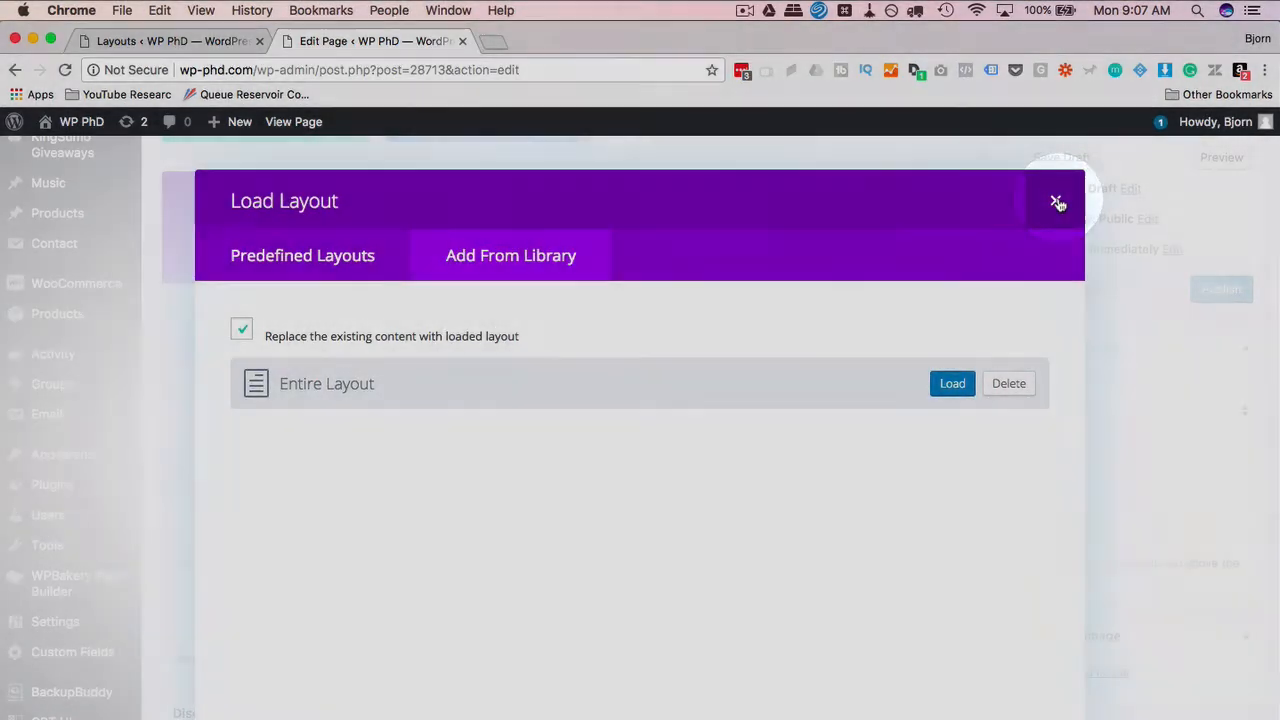
click(1057, 203)
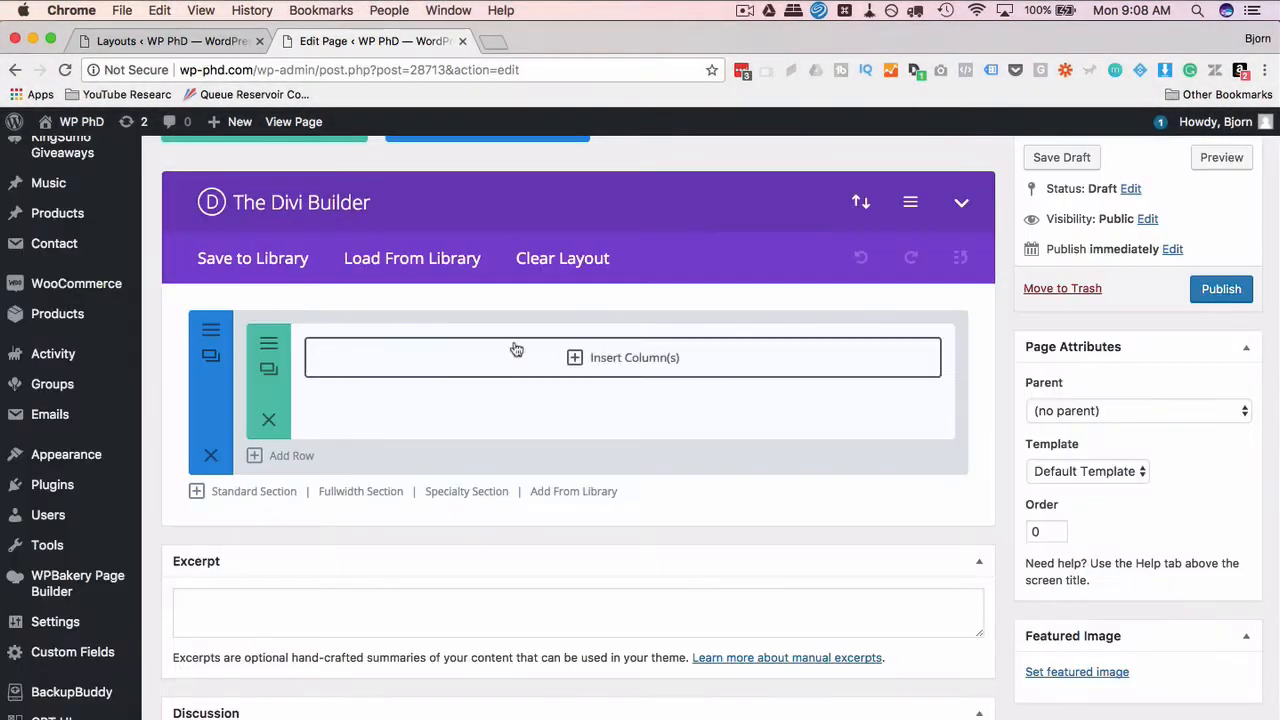
Step: Insert a single full-width column in the empty row and add a Text module to it
click(637, 362)
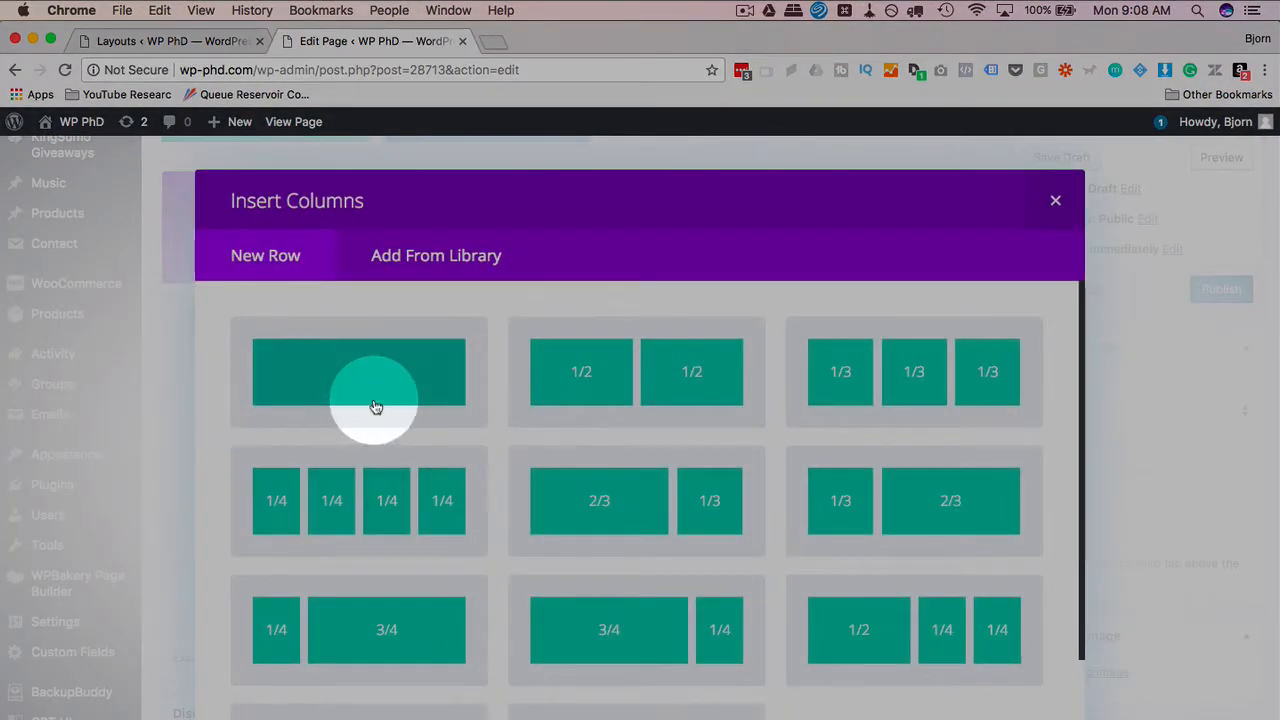
click(375, 407)
click(449, 366)
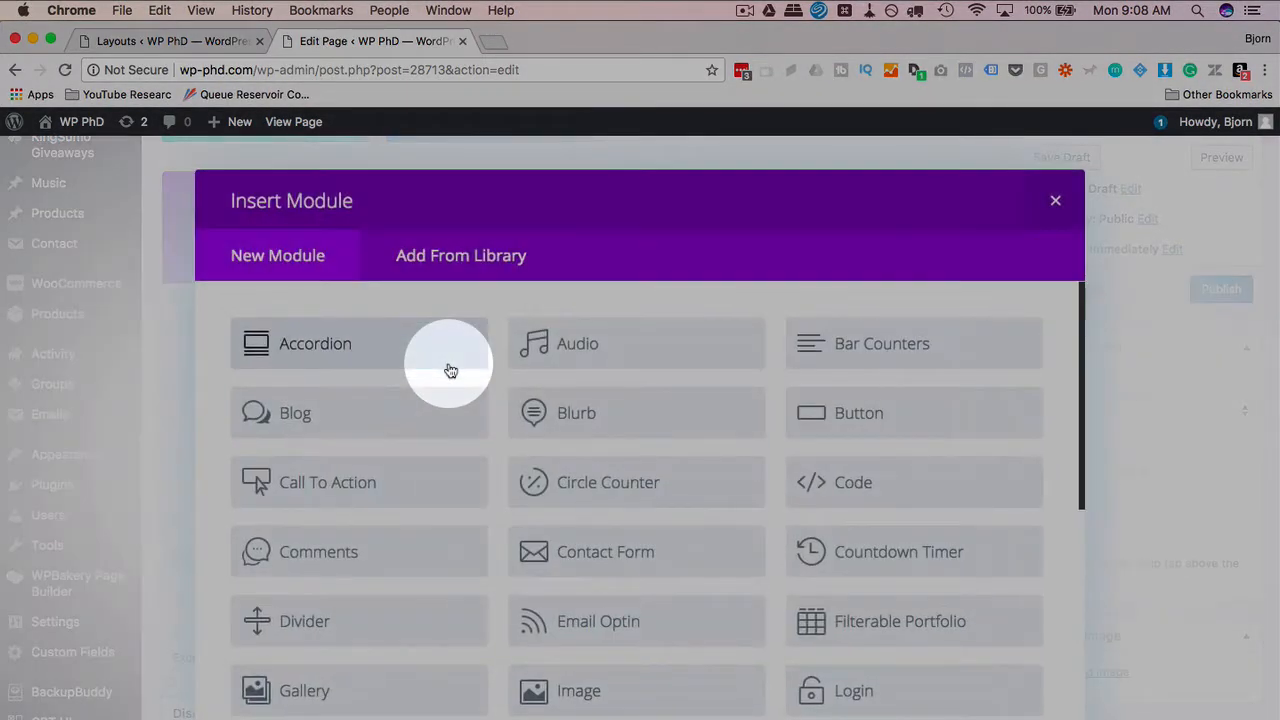
scroll(709, 614, down, 3)
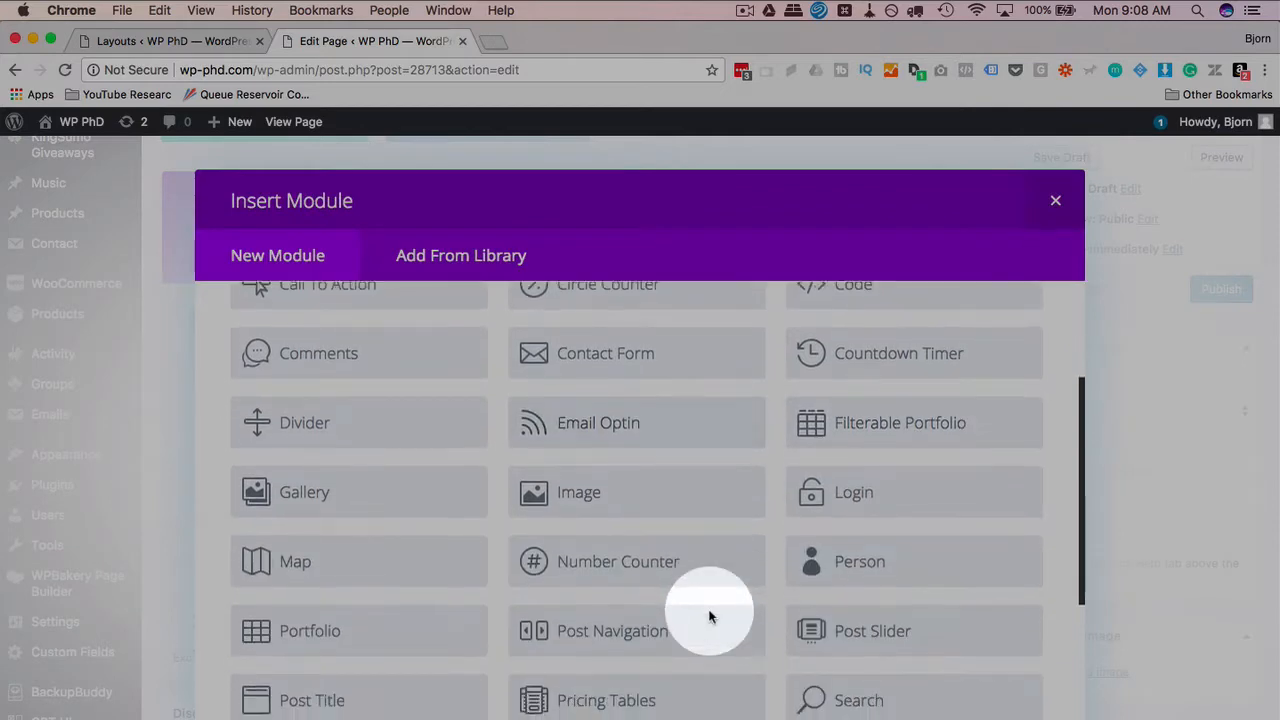
scroll(709, 614, down, 5)
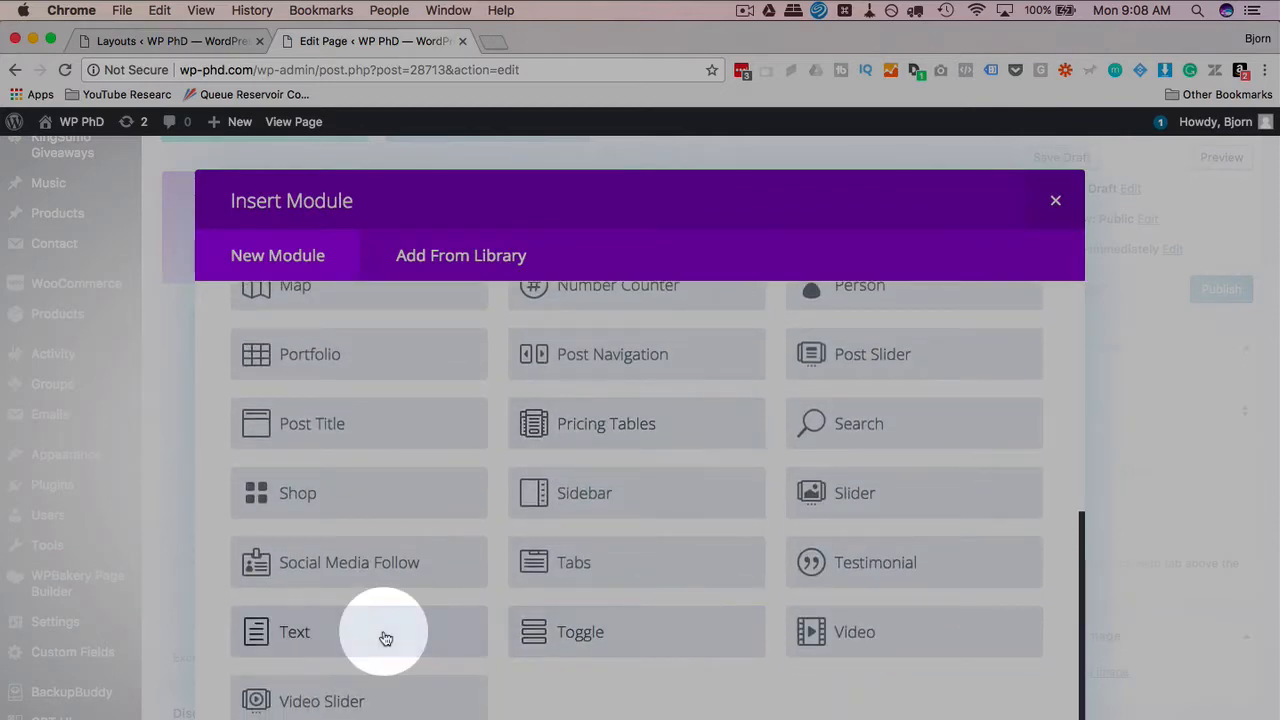
click(386, 638)
Step: Set the Text module's content to "This is text." and its admin label to "This is text", saving the module
scroll(559, 520, down, 4)
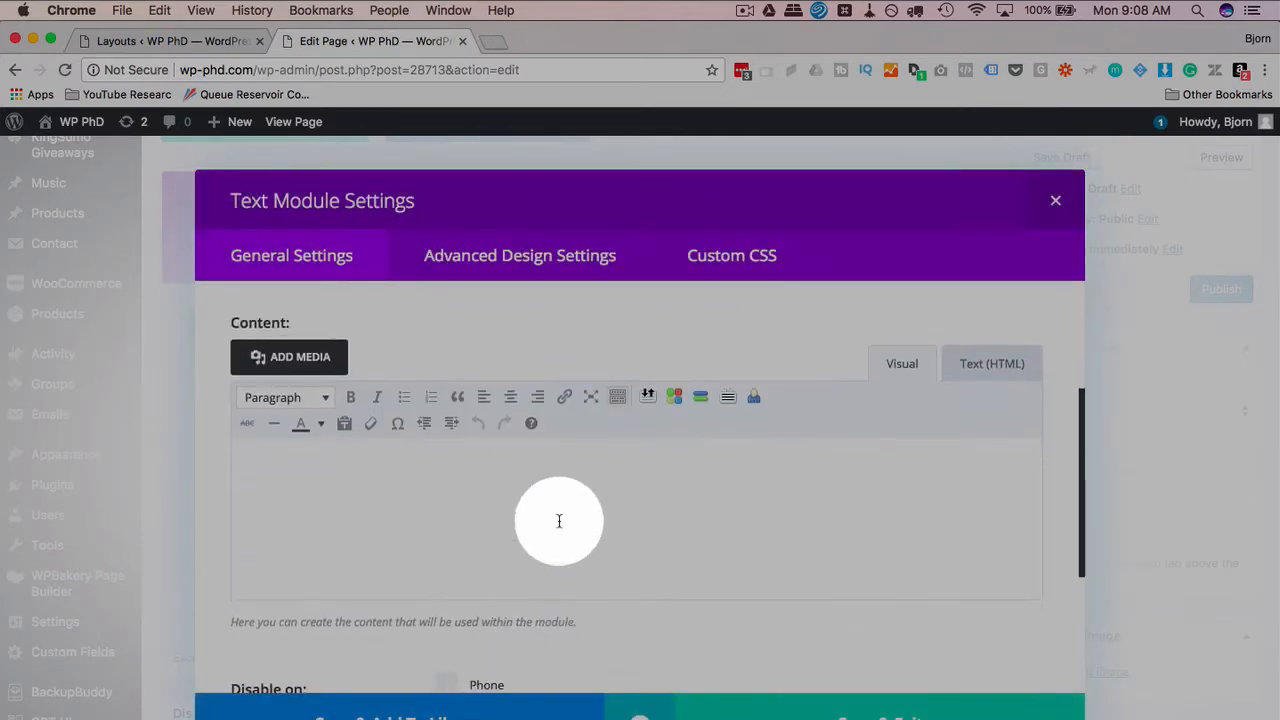
click(565, 500)
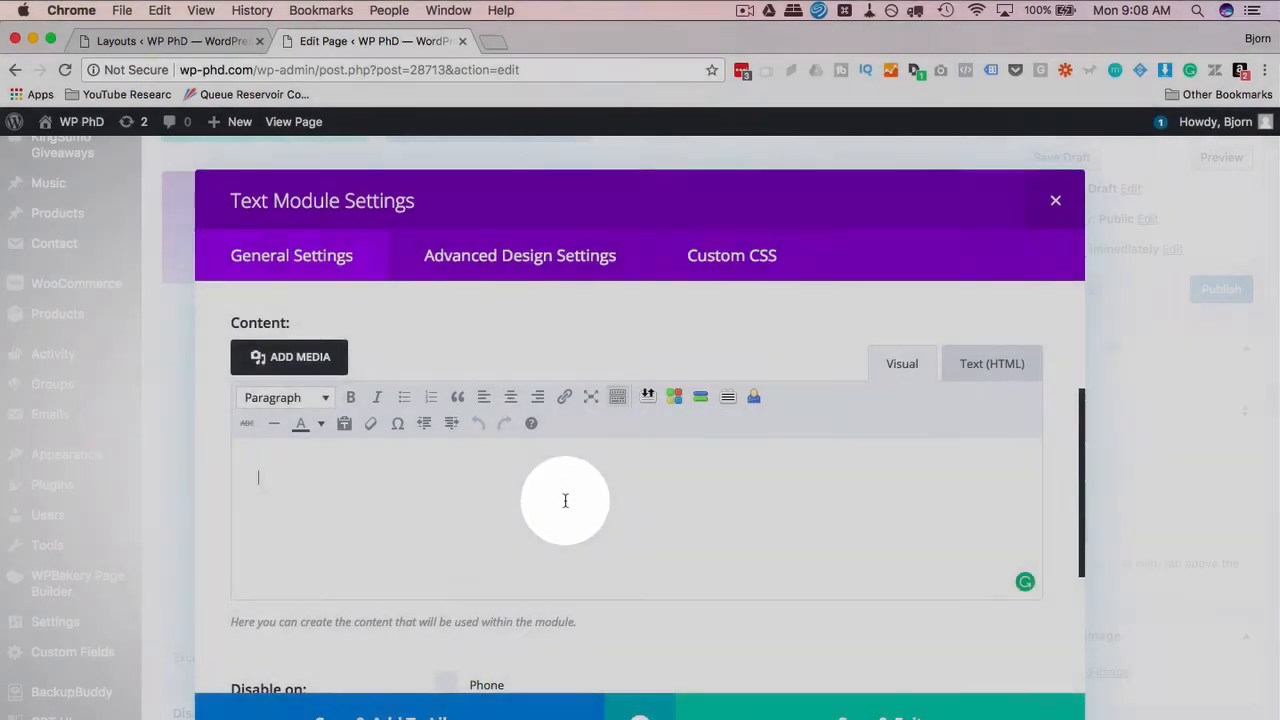
text(This is text.)
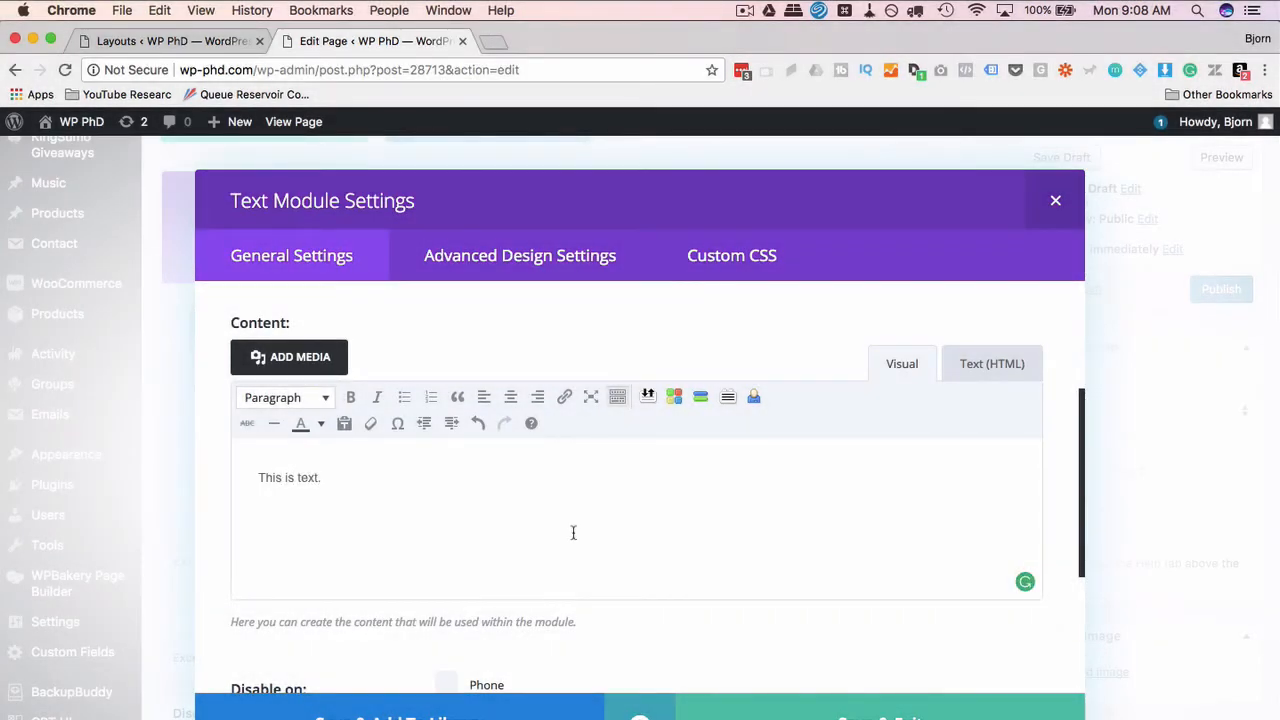
scroll(573, 532, down, 3)
double_click(469, 592)
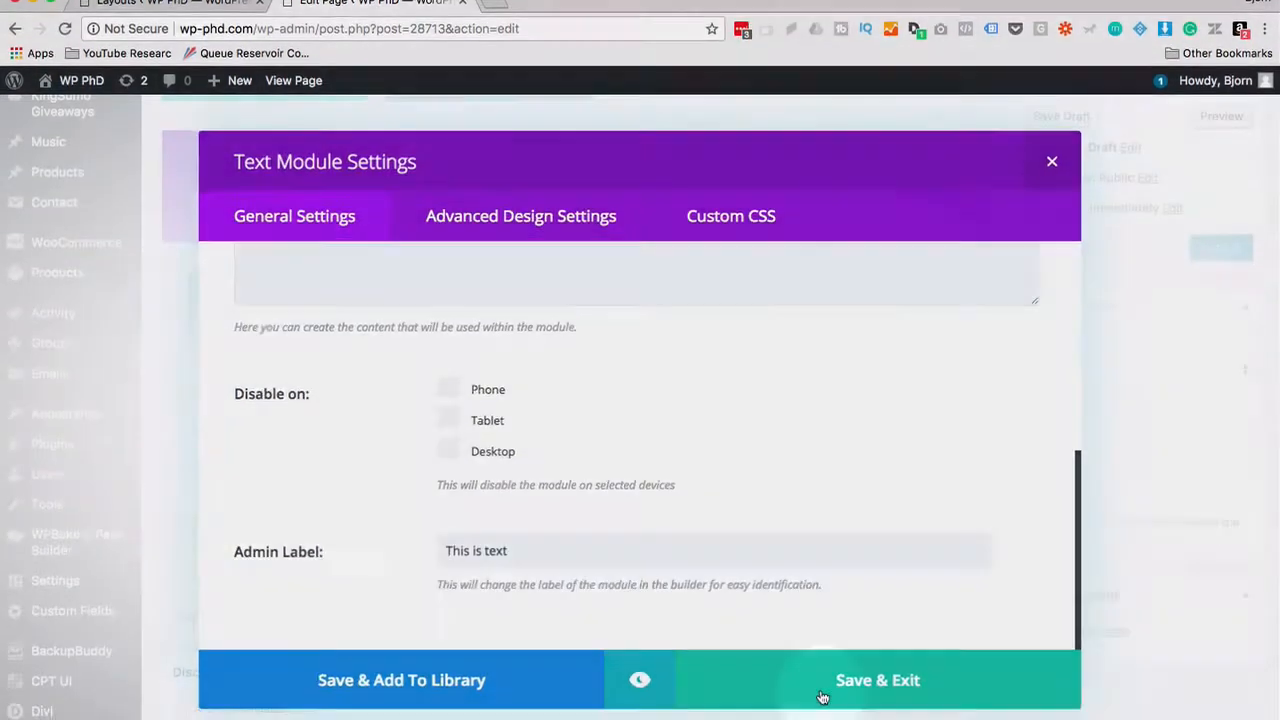
click(830, 712)
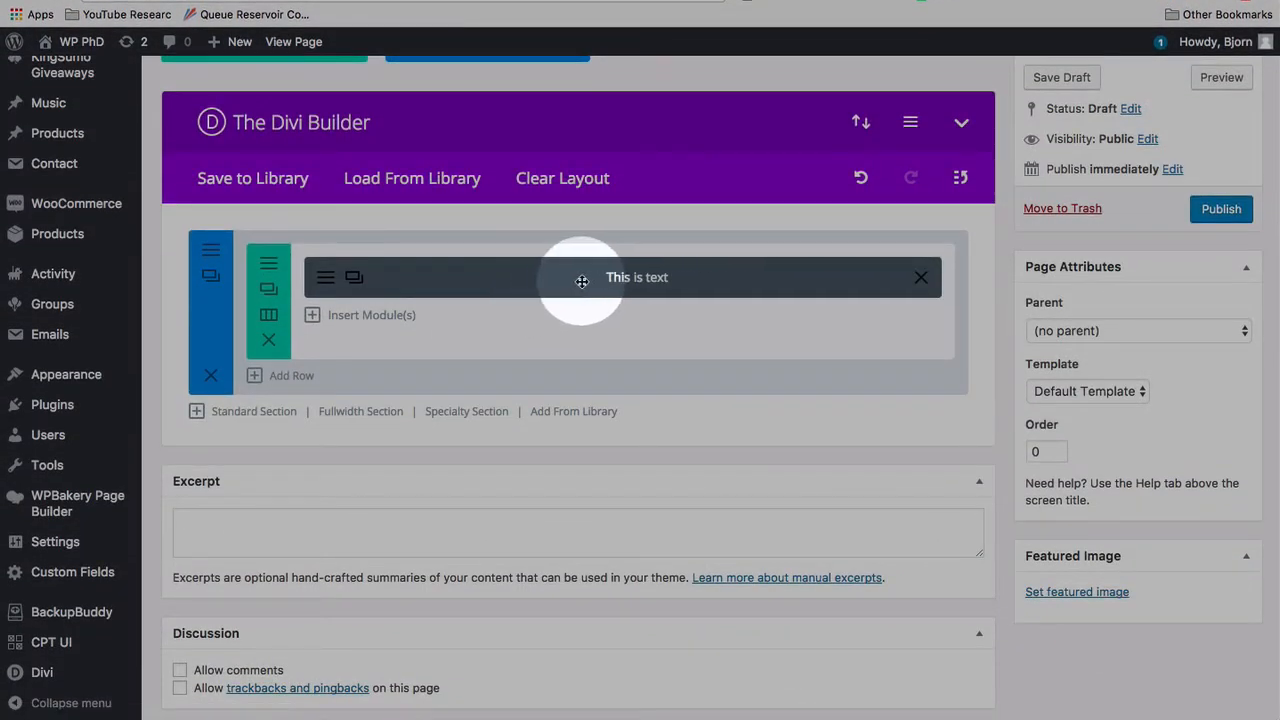
Step: Save the "This is text" module to the library as "This is text element", keeping all selective sync options included
click(321, 282)
scroll(320, 423, down, 3)
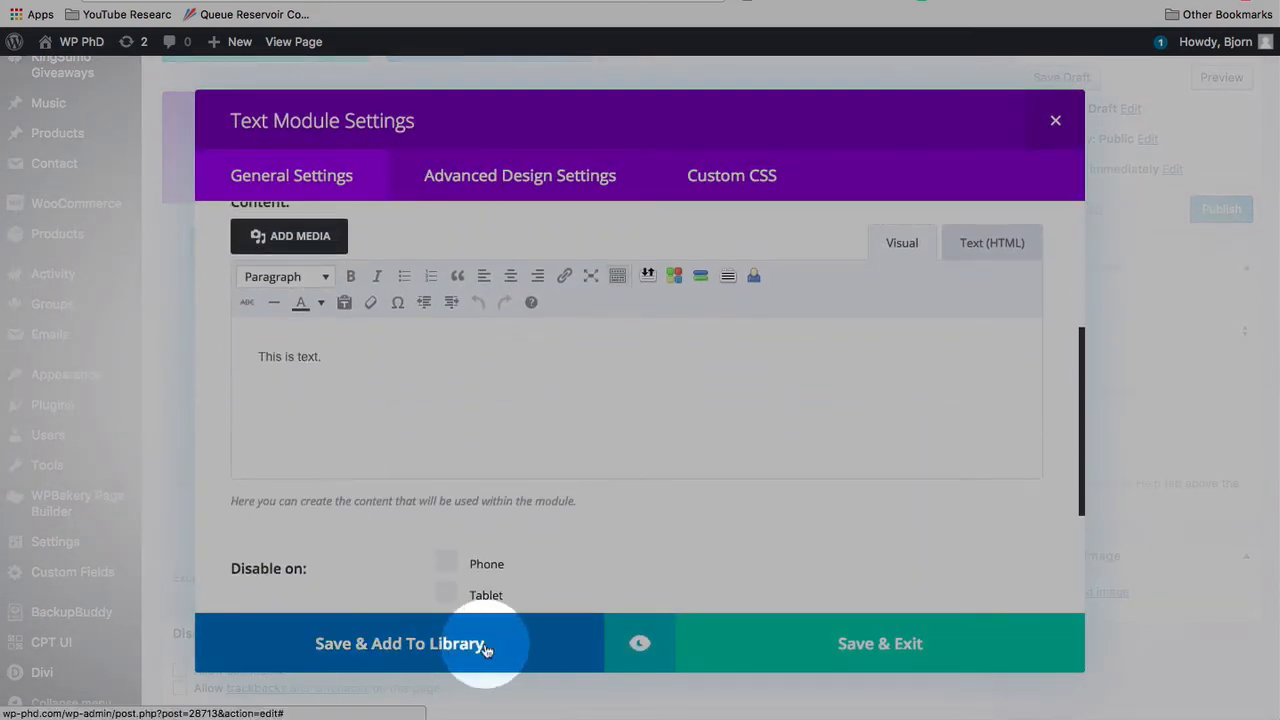
click(402, 643)
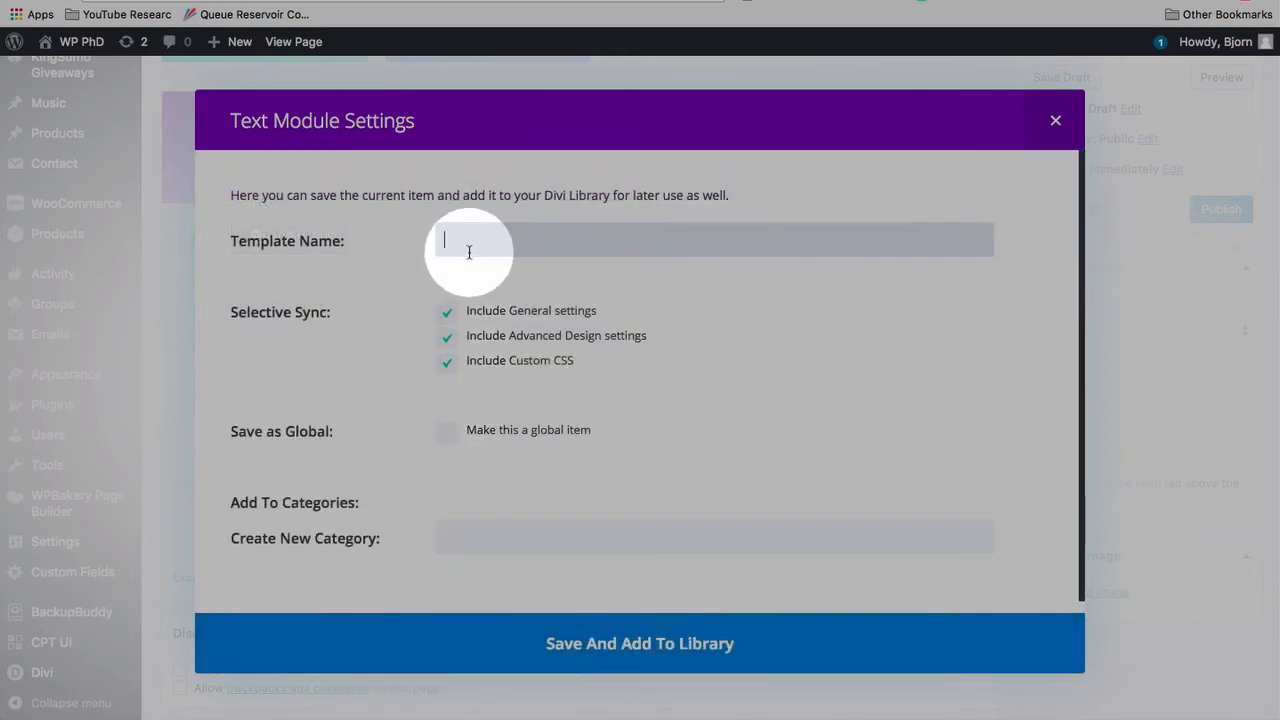
text(This is text element)
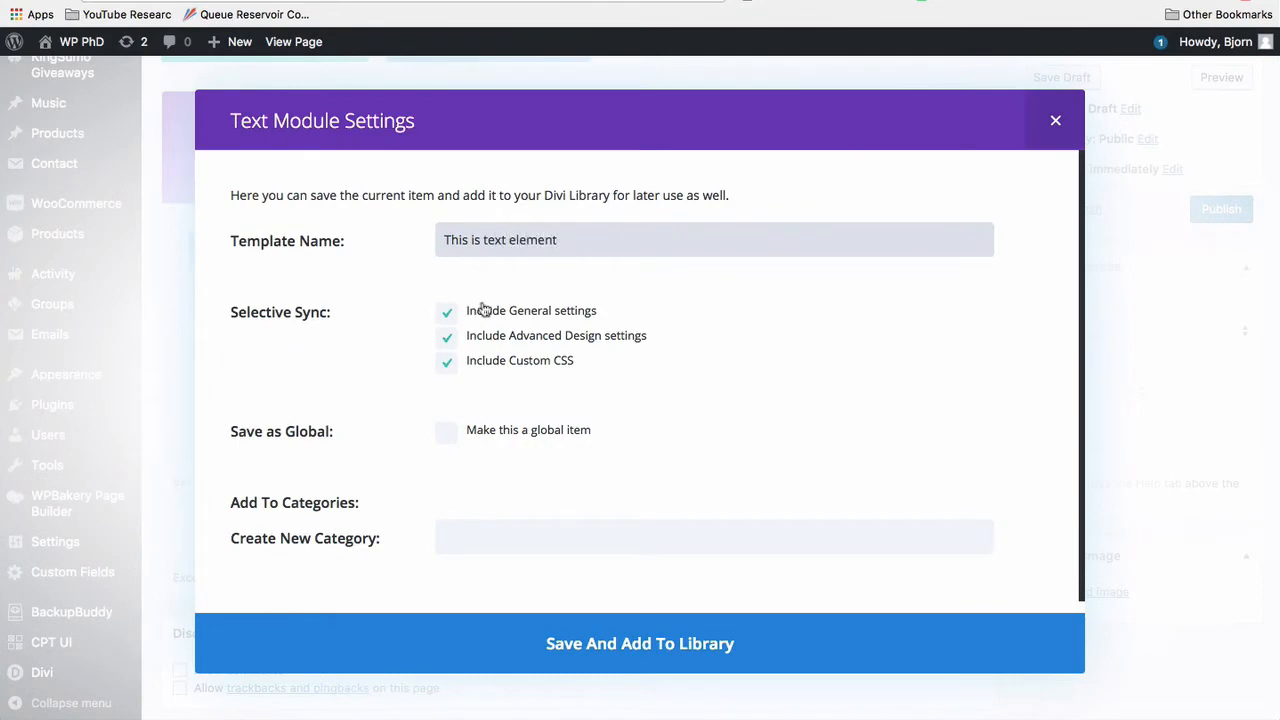
click(446, 311)
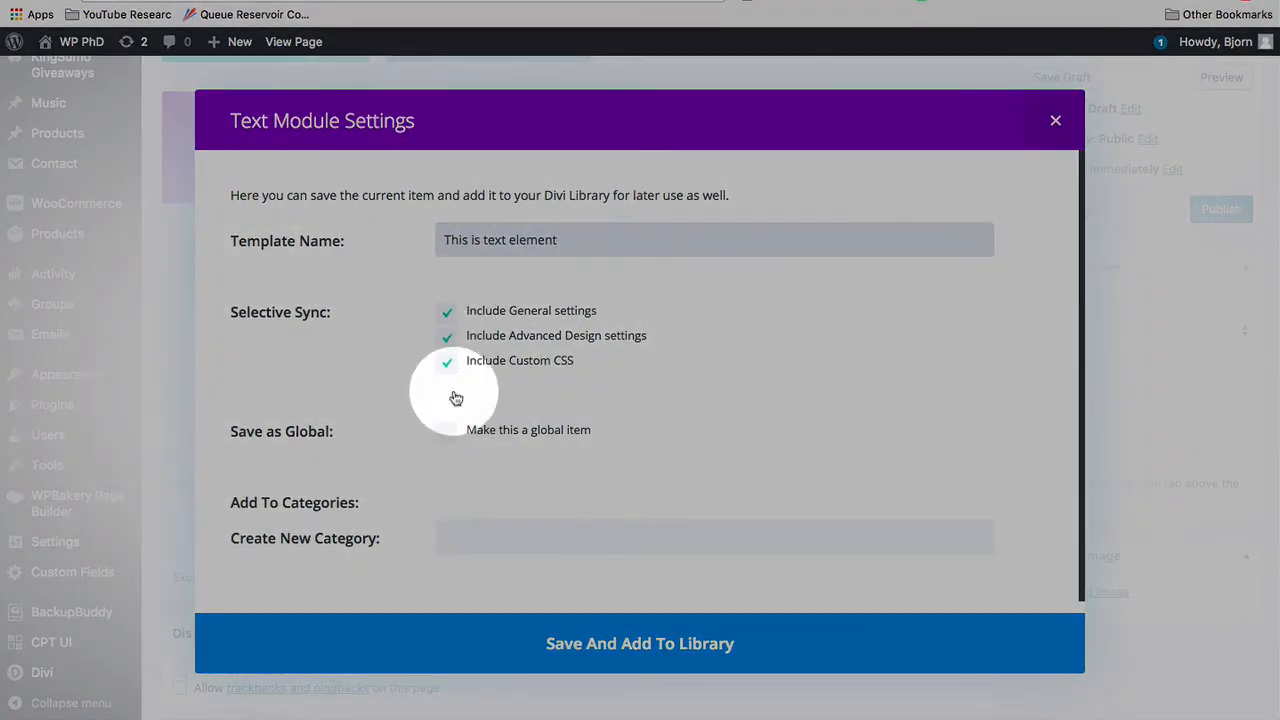
scroll(370, 368, down, 1)
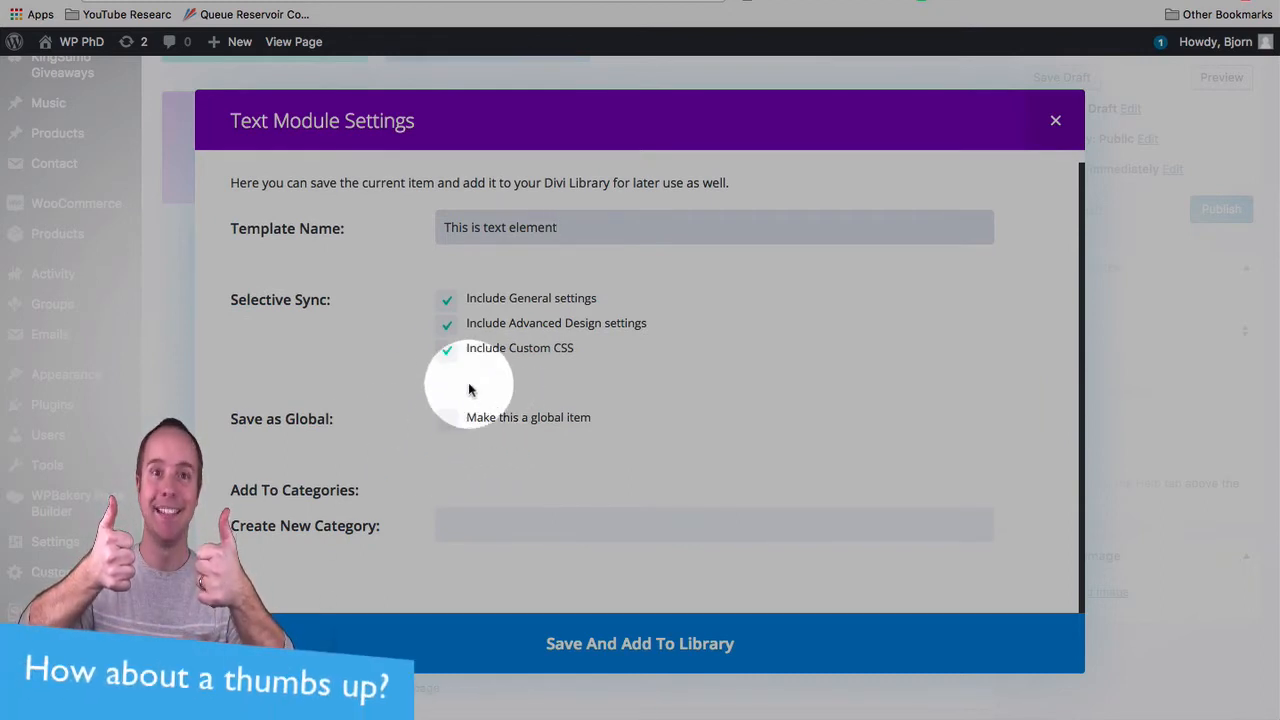
click(466, 532)
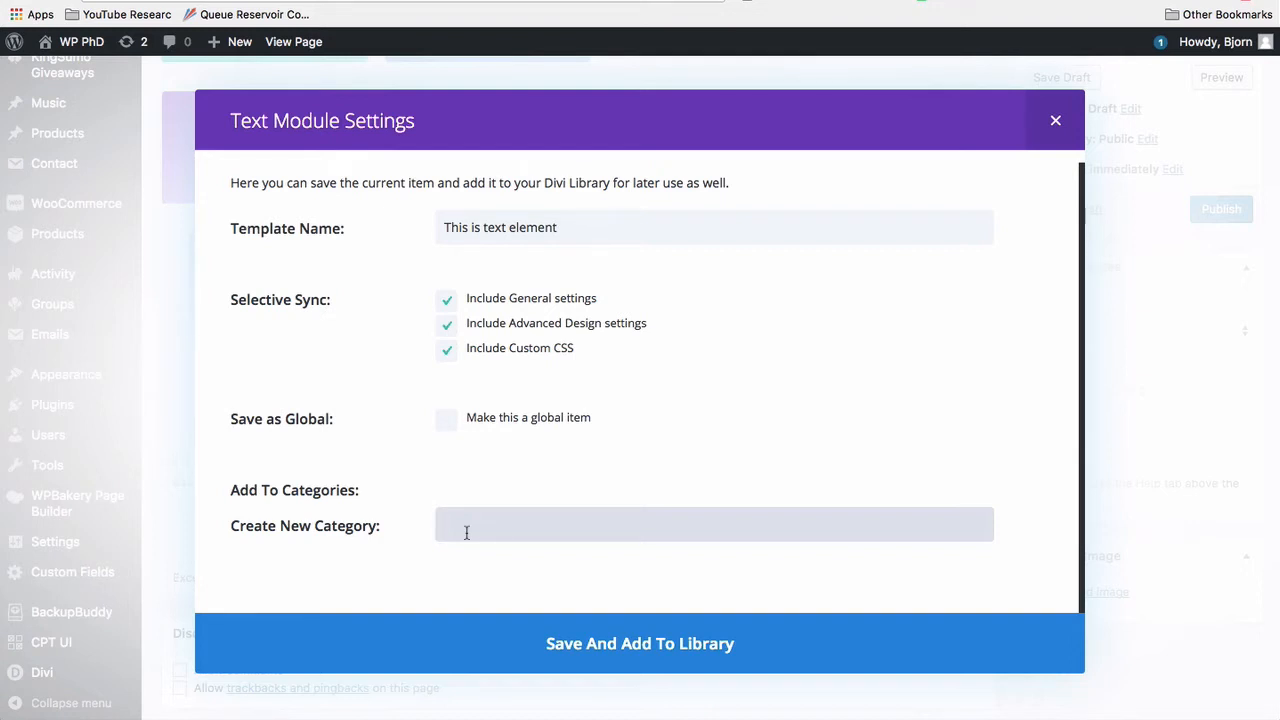
click(582, 630)
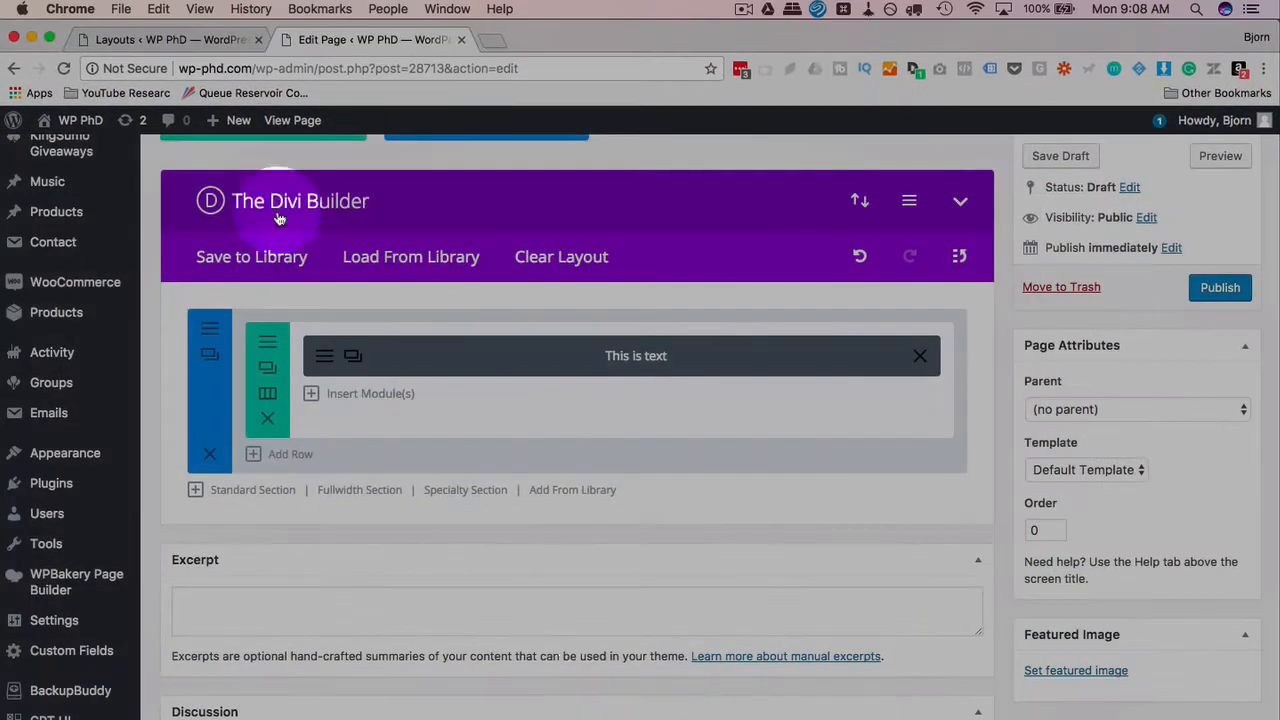
Step: Reload the Layouts list to check the layout type of the "This is text element" entry, and return to the page editor
click(187, 40)
click(65, 70)
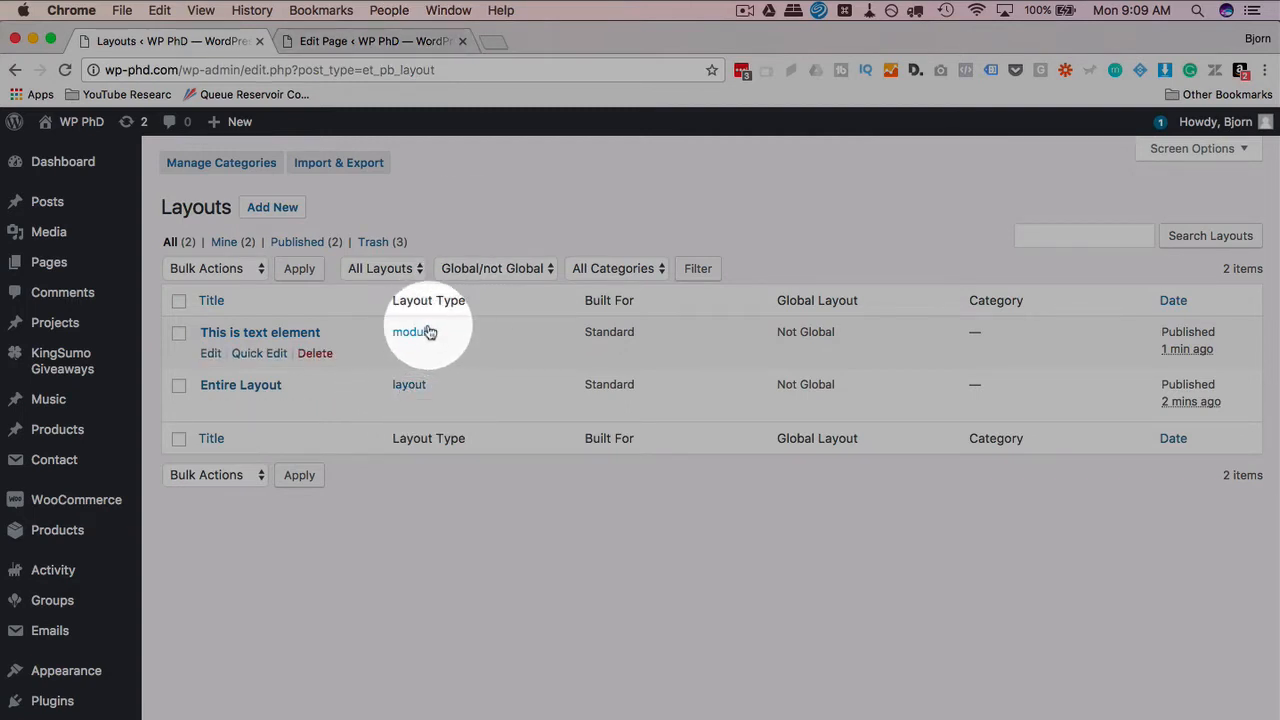
click(380, 41)
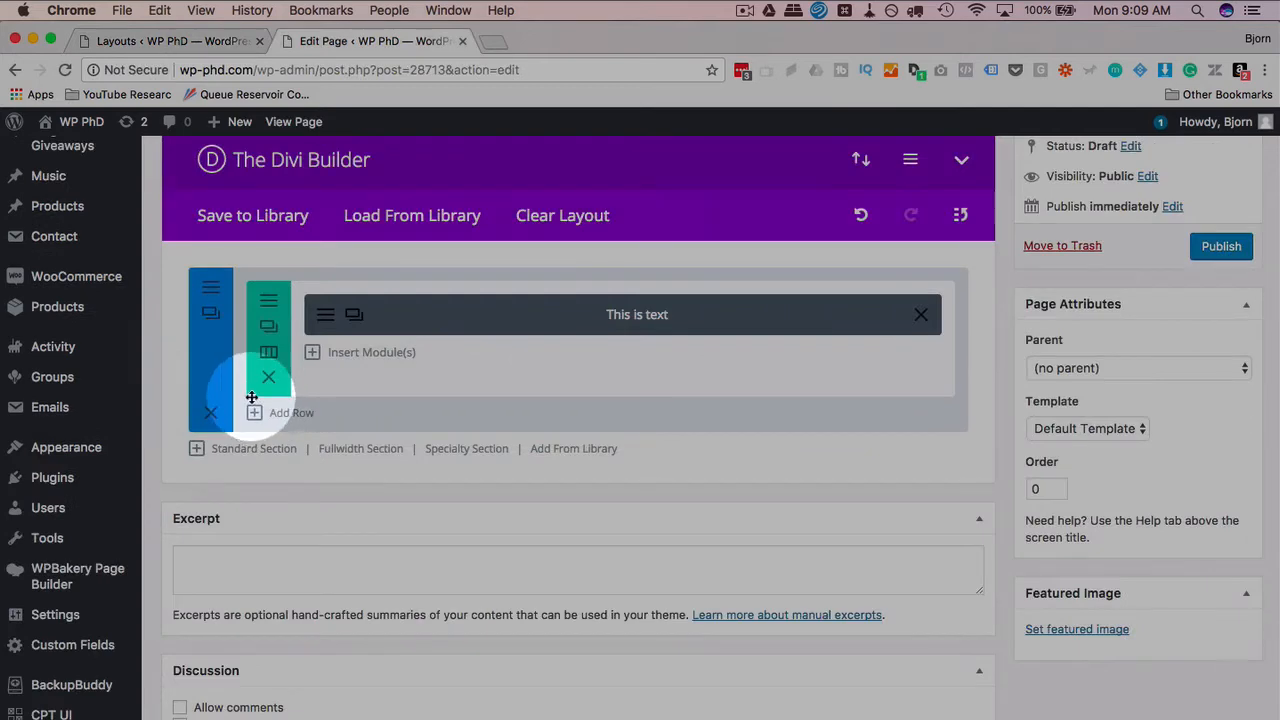
Step: Save the row containing the text module to the library with the template name "This is text Row"
click(268, 303)
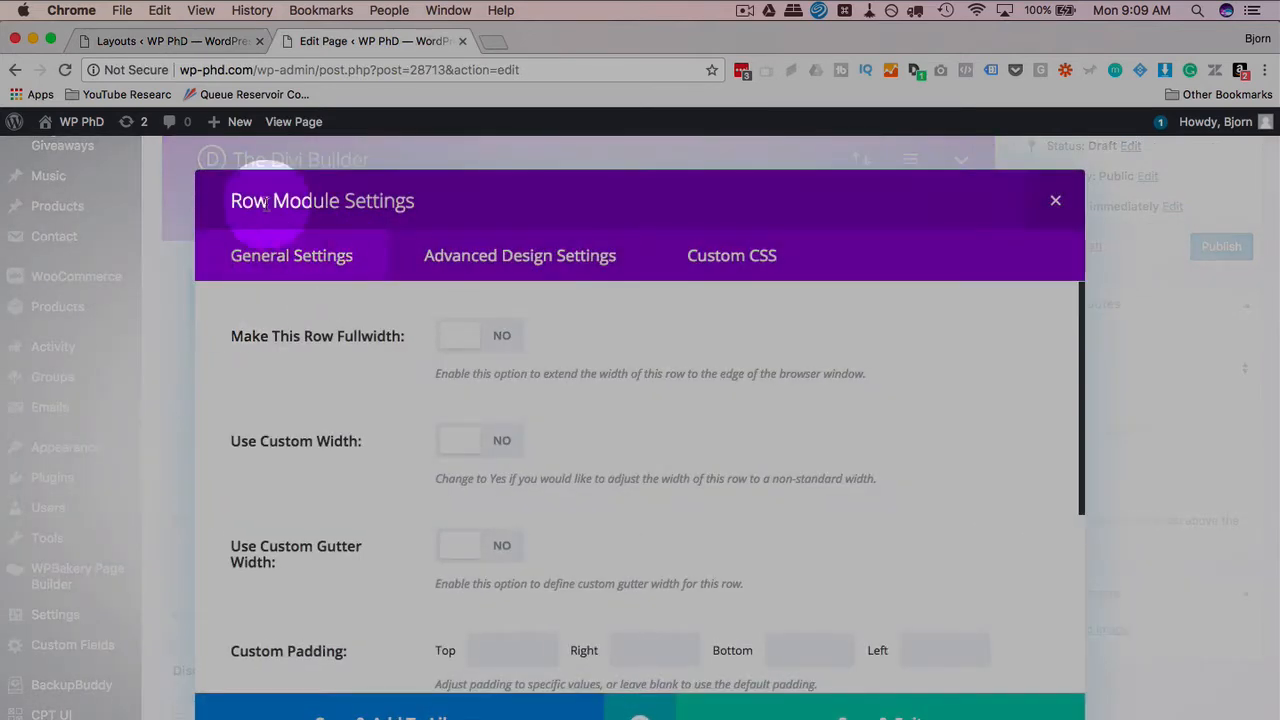
scroll(375, 437, down, 4)
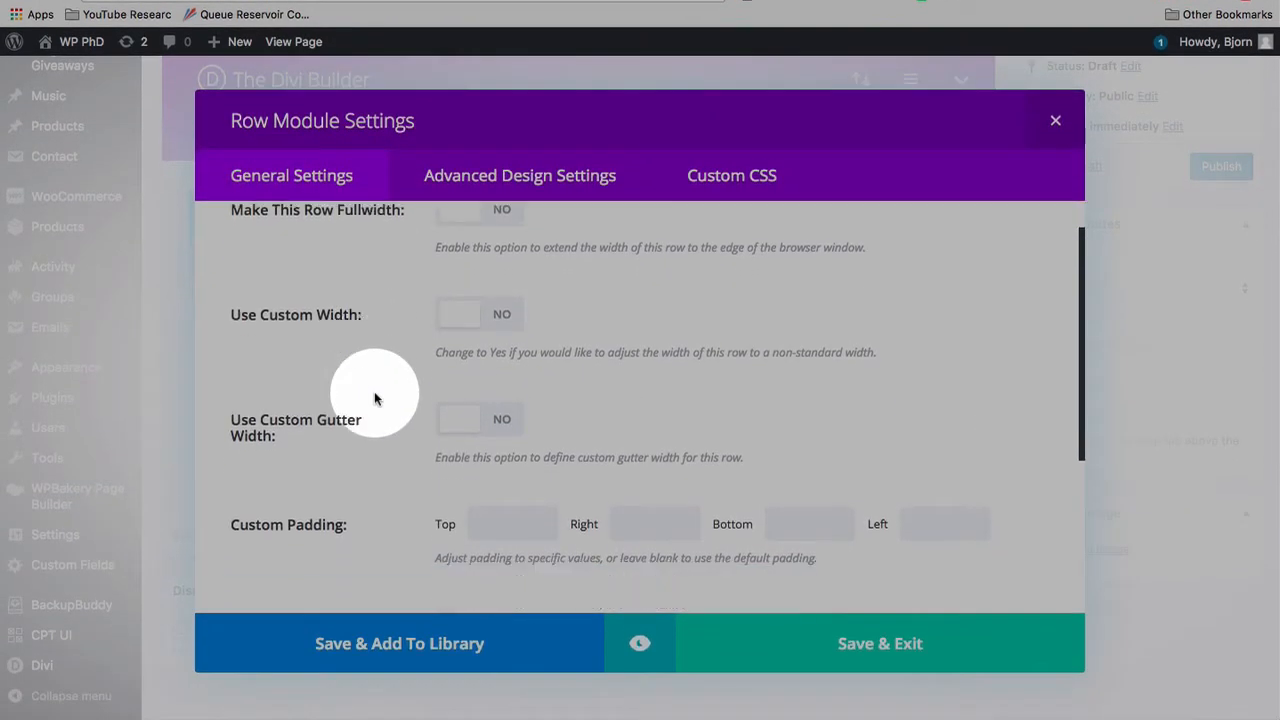
click(366, 648)
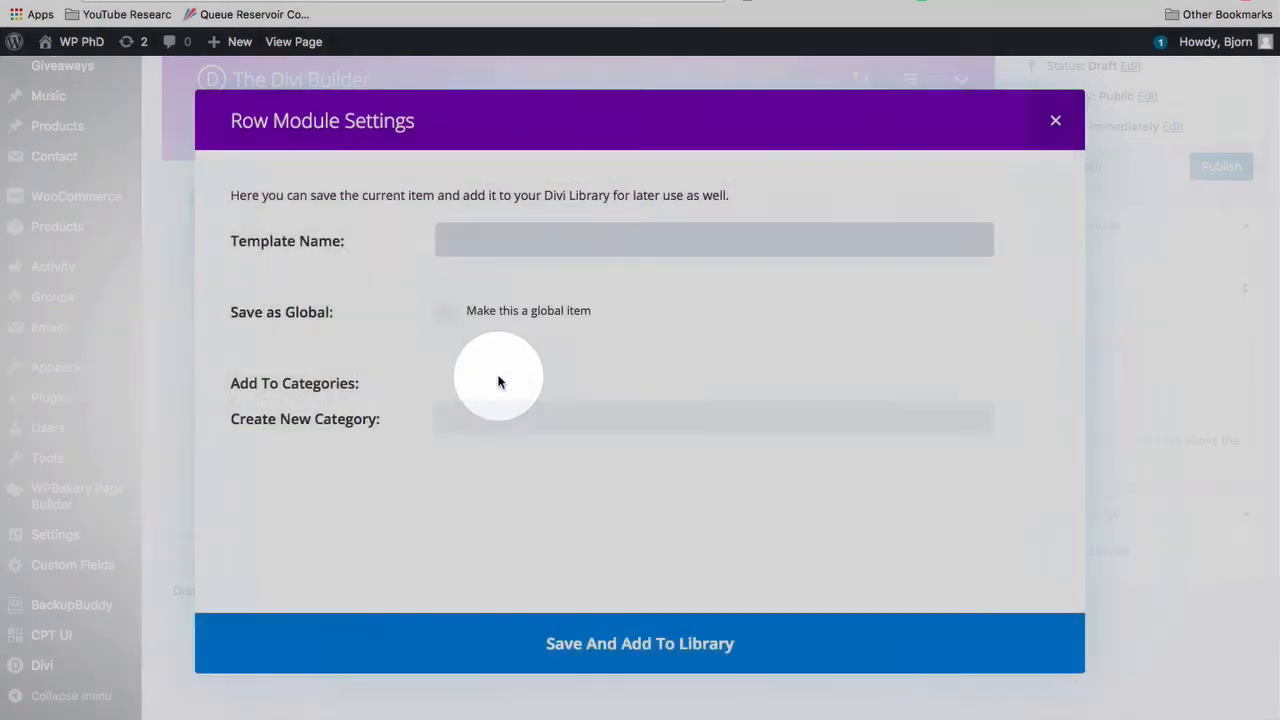
text(This is text Row)
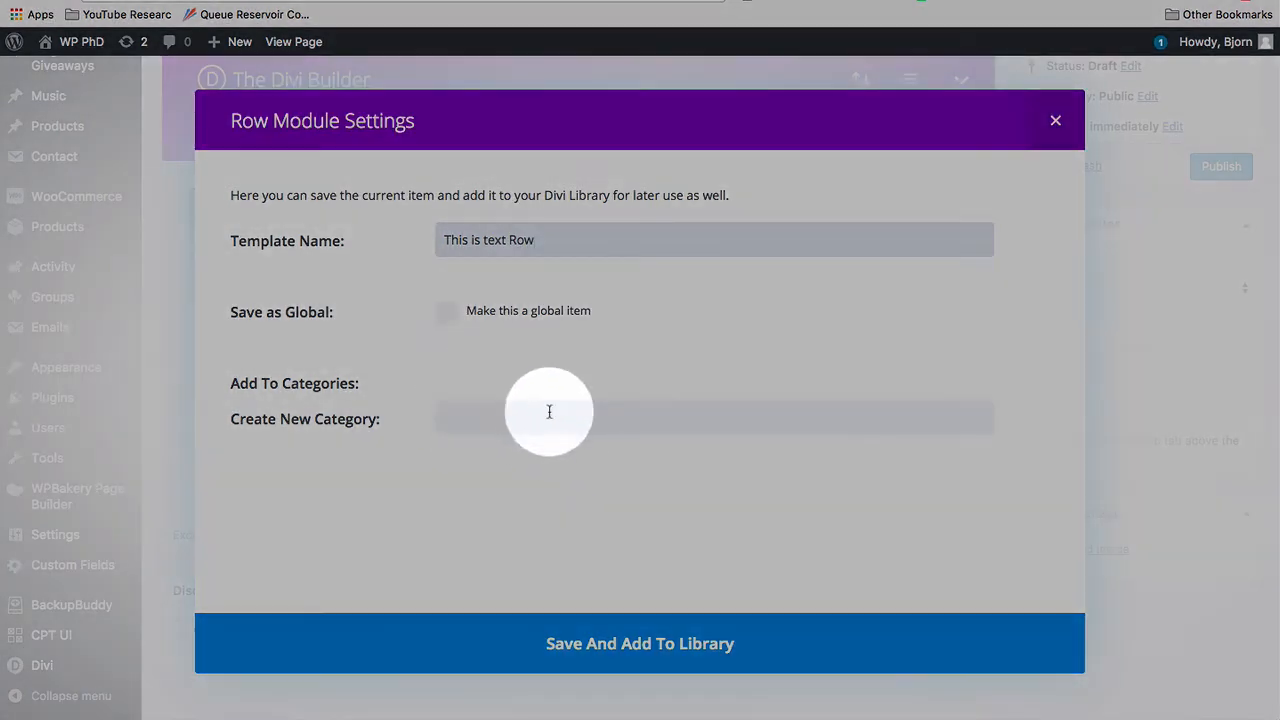
click(626, 652)
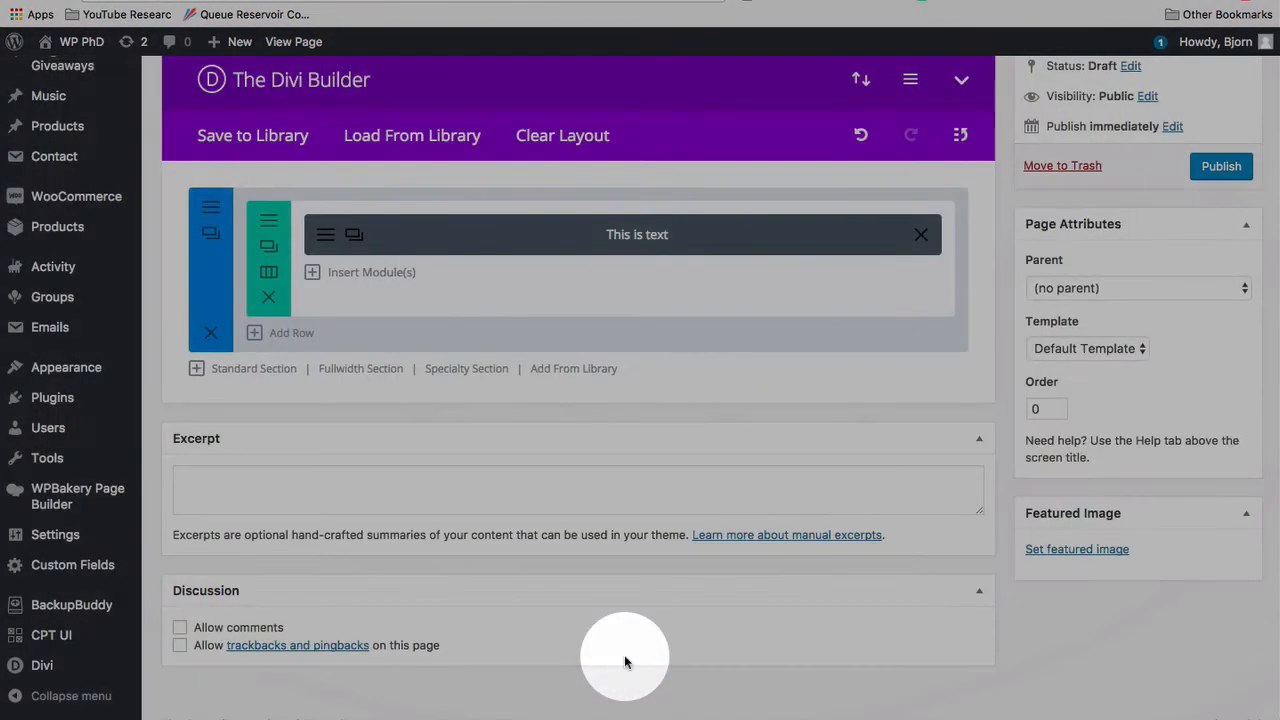
Step: Save the section containing the text row to the library with the template name "This is text Section"
click(212, 210)
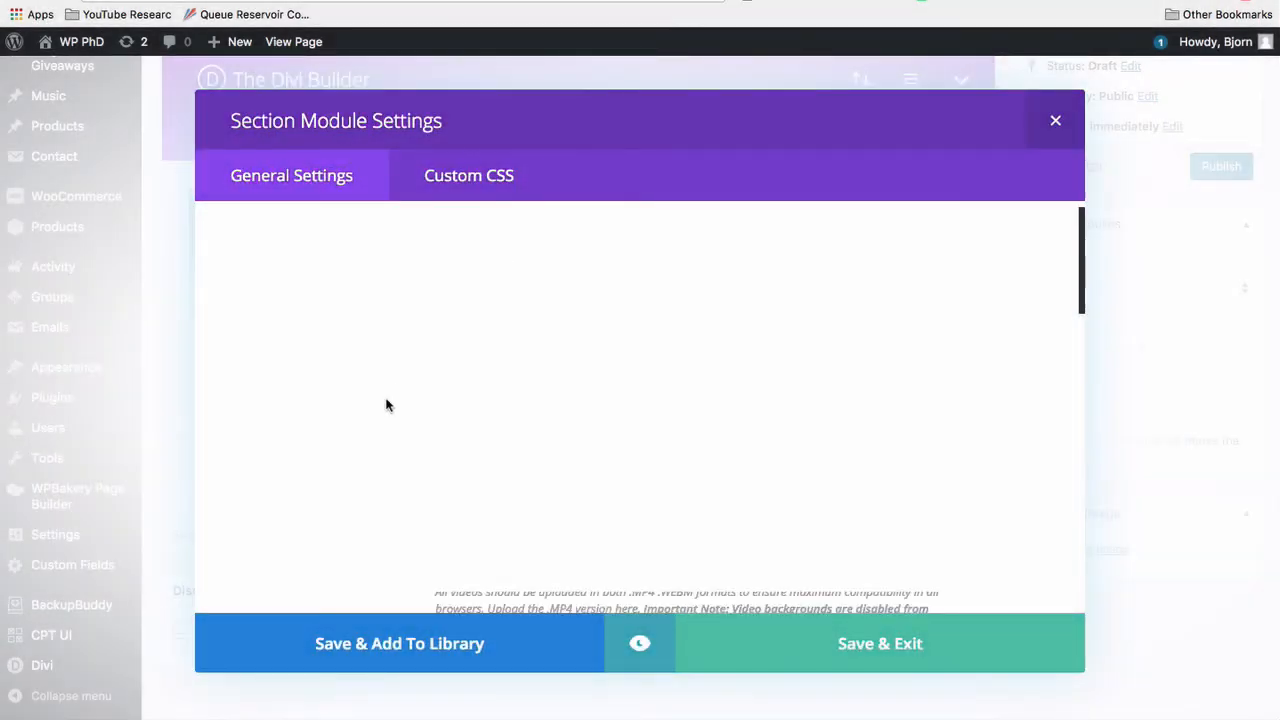
scroll(386, 404, down, 15)
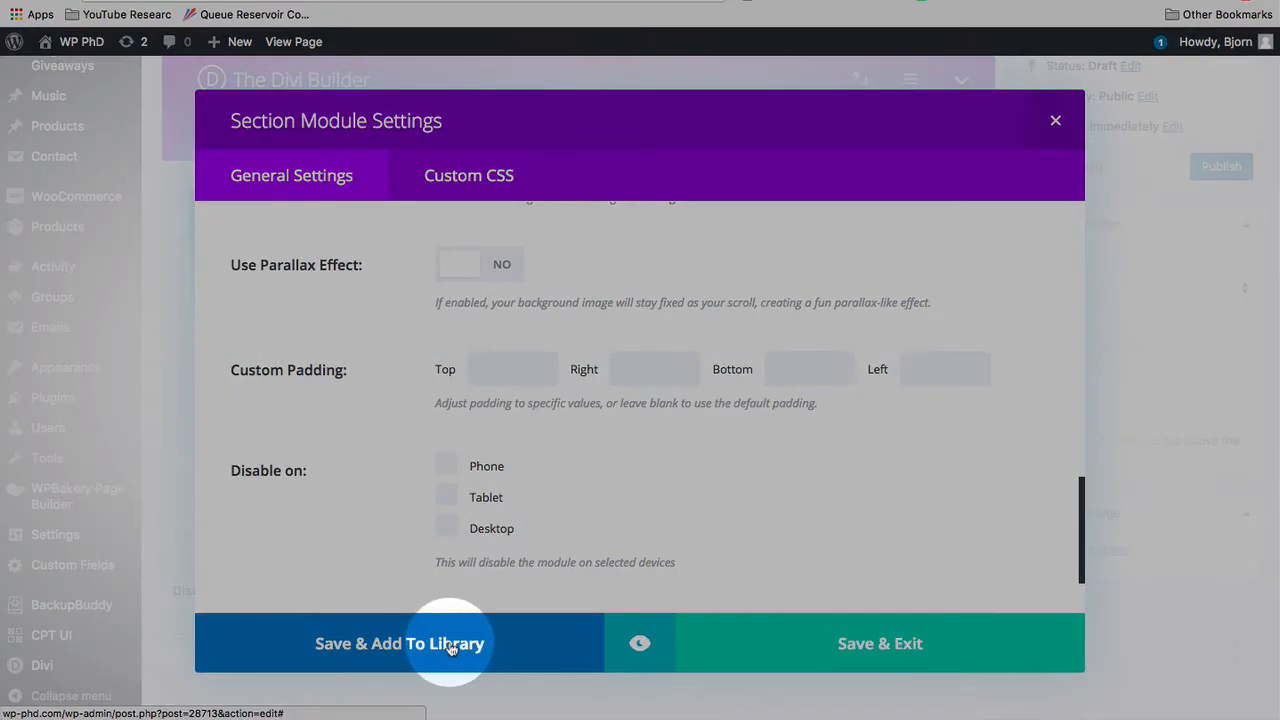
click(445, 645)
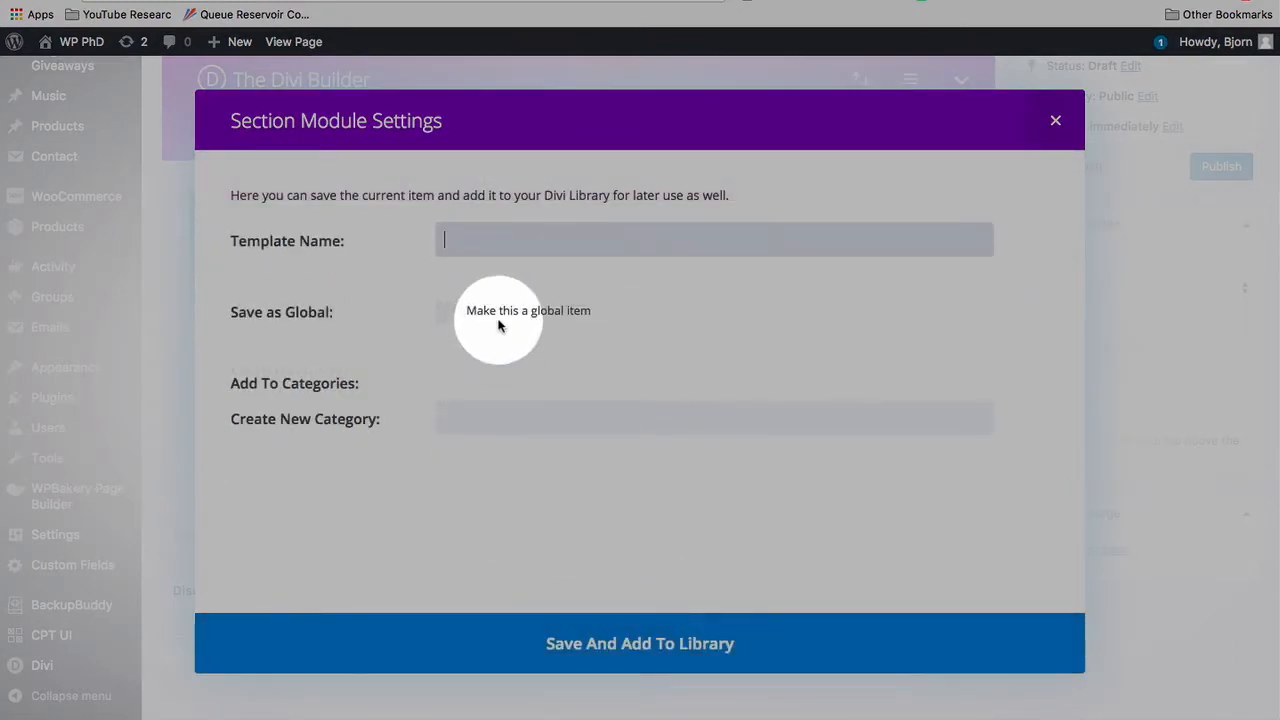
text(This is text sec)
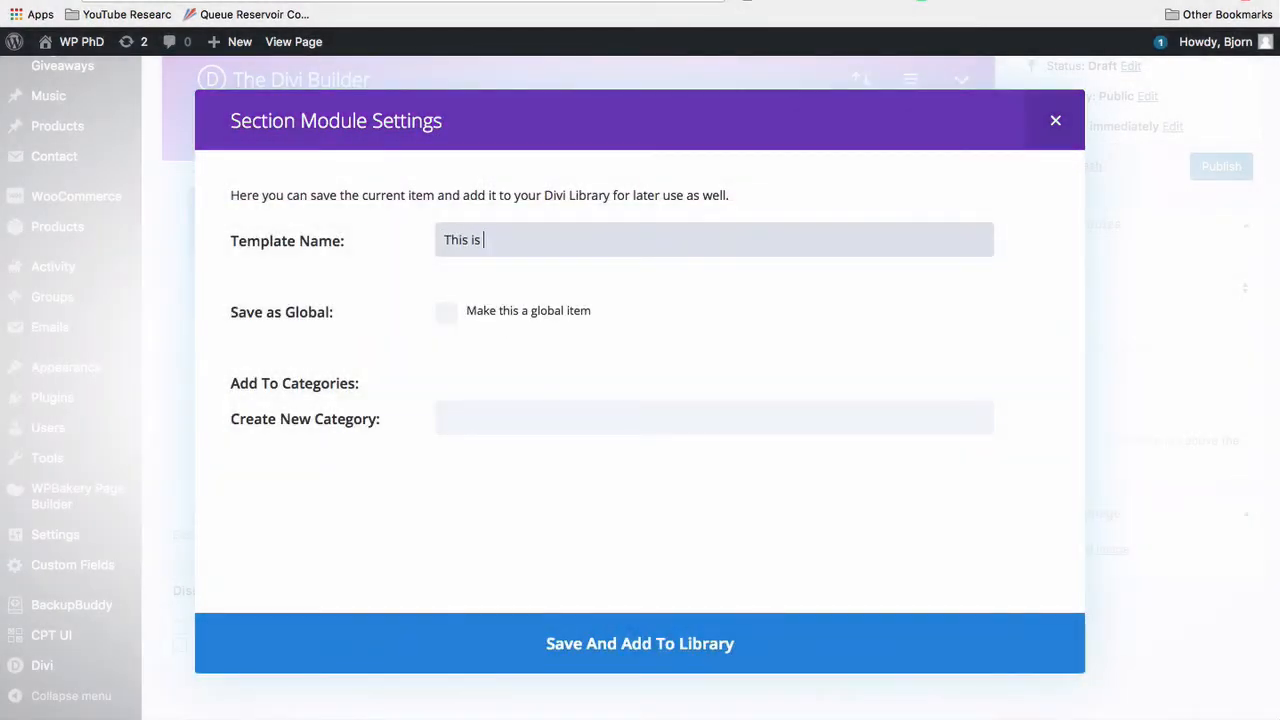
key(BackSpace)
key(BackSpace)
key(BackSpace)
text(Section)
click(700, 660)
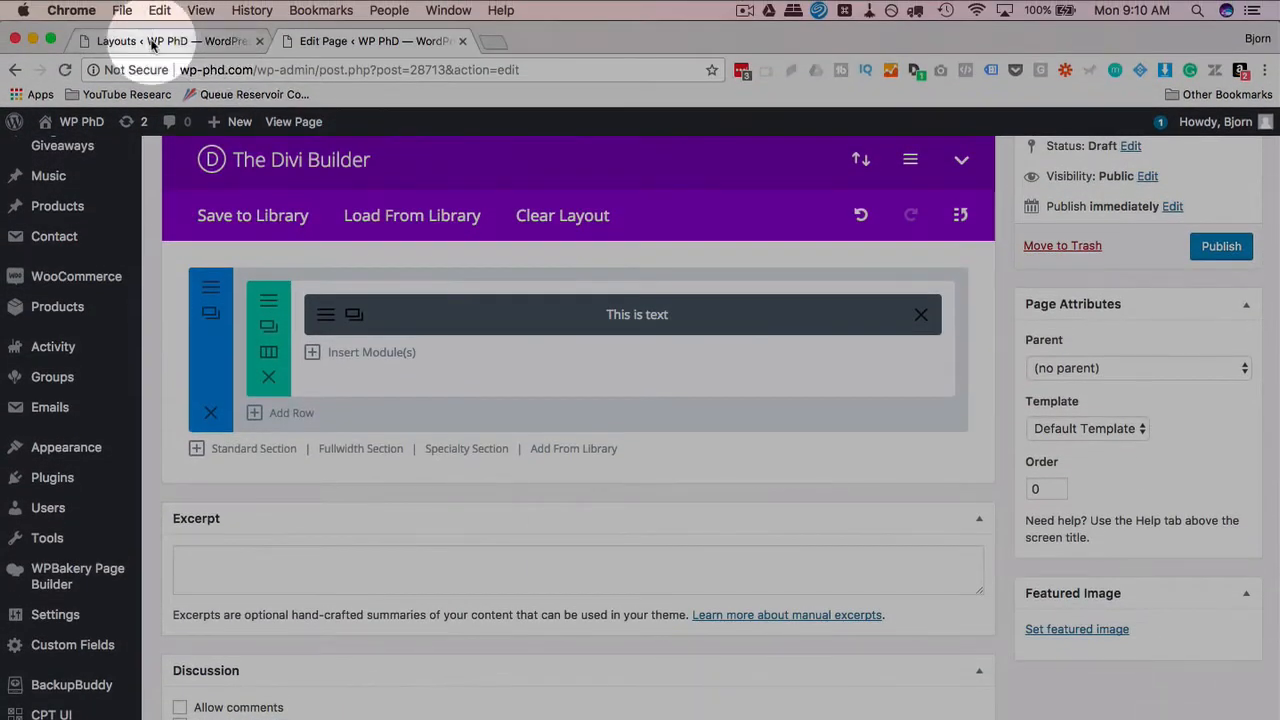
Step: Reload the Layouts list to compare the saved section, row, module and layout entries, and return to the page editor
click(152, 41)
click(39, 70)
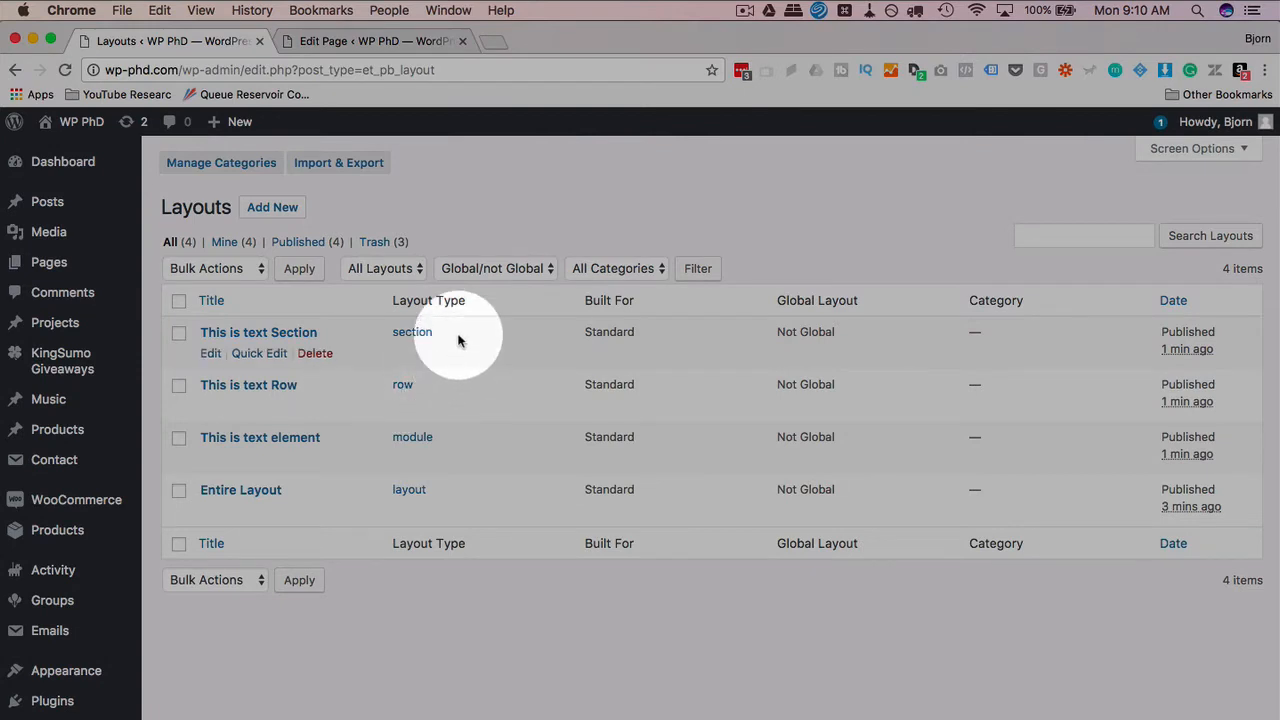
click(386, 50)
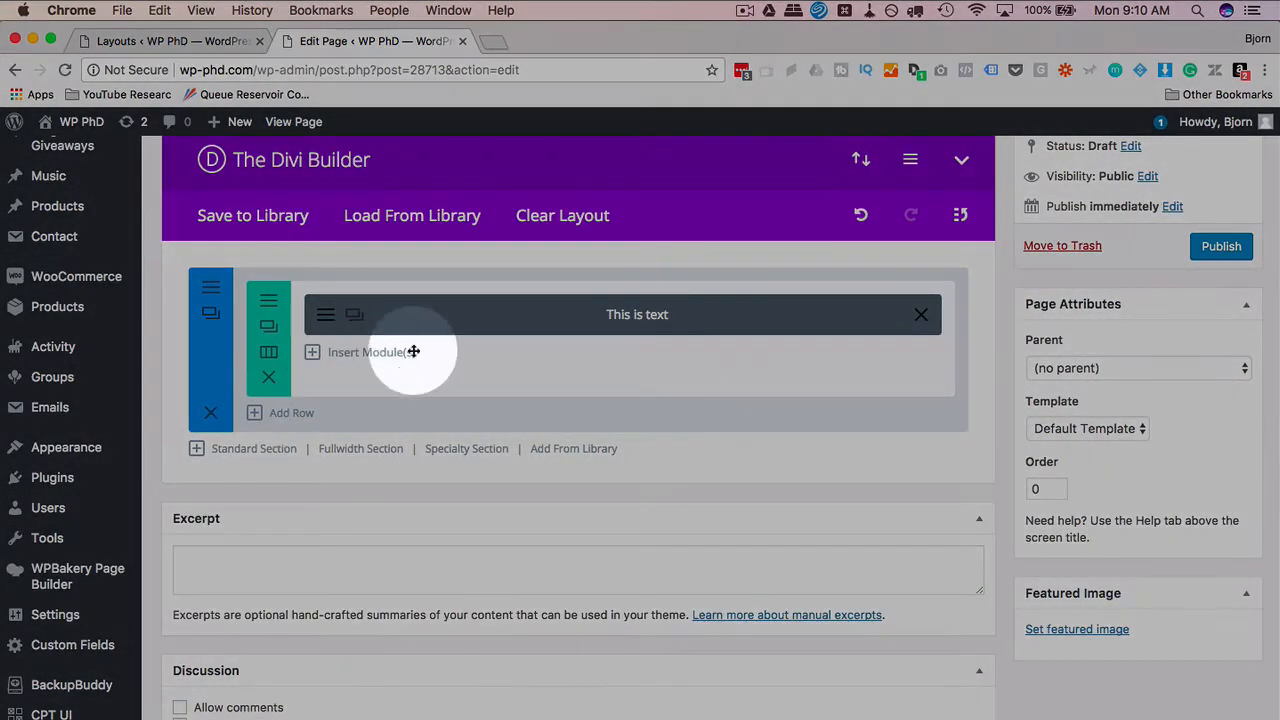
Step: Add a standard section with a single full-width column below the text section and insert a Button module in it
click(225, 449)
click(440, 368)
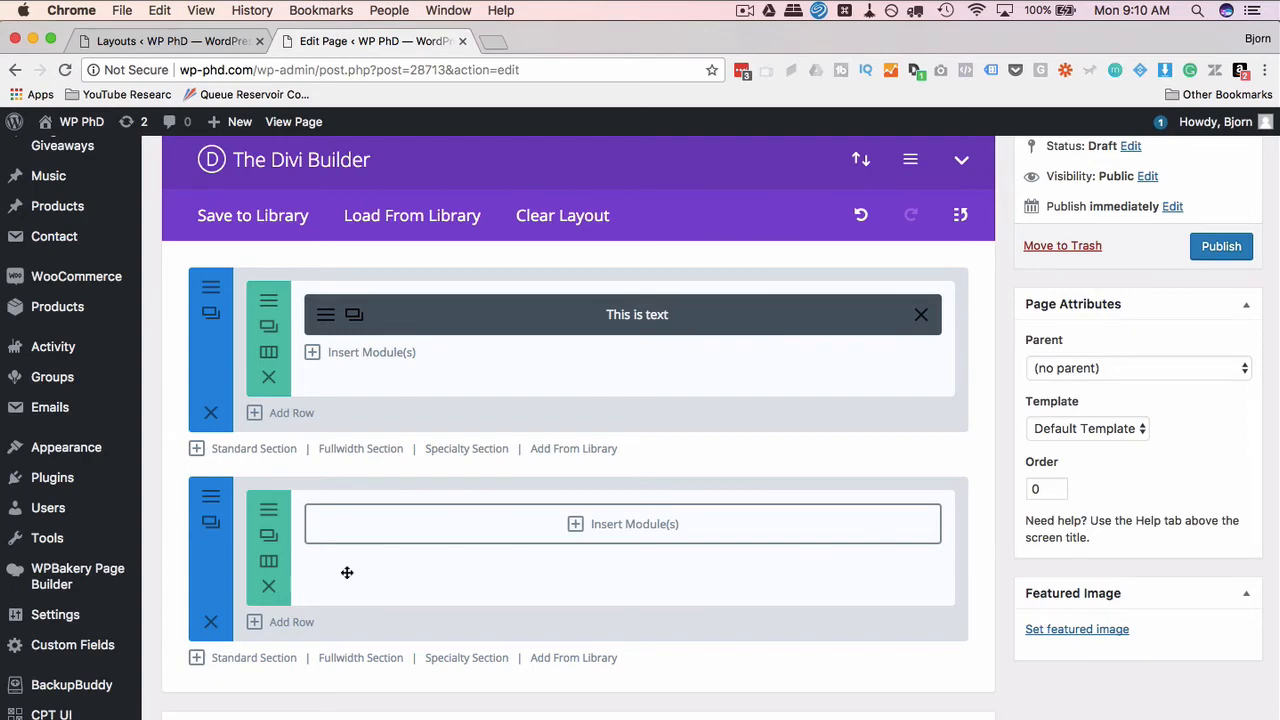
click(483, 522)
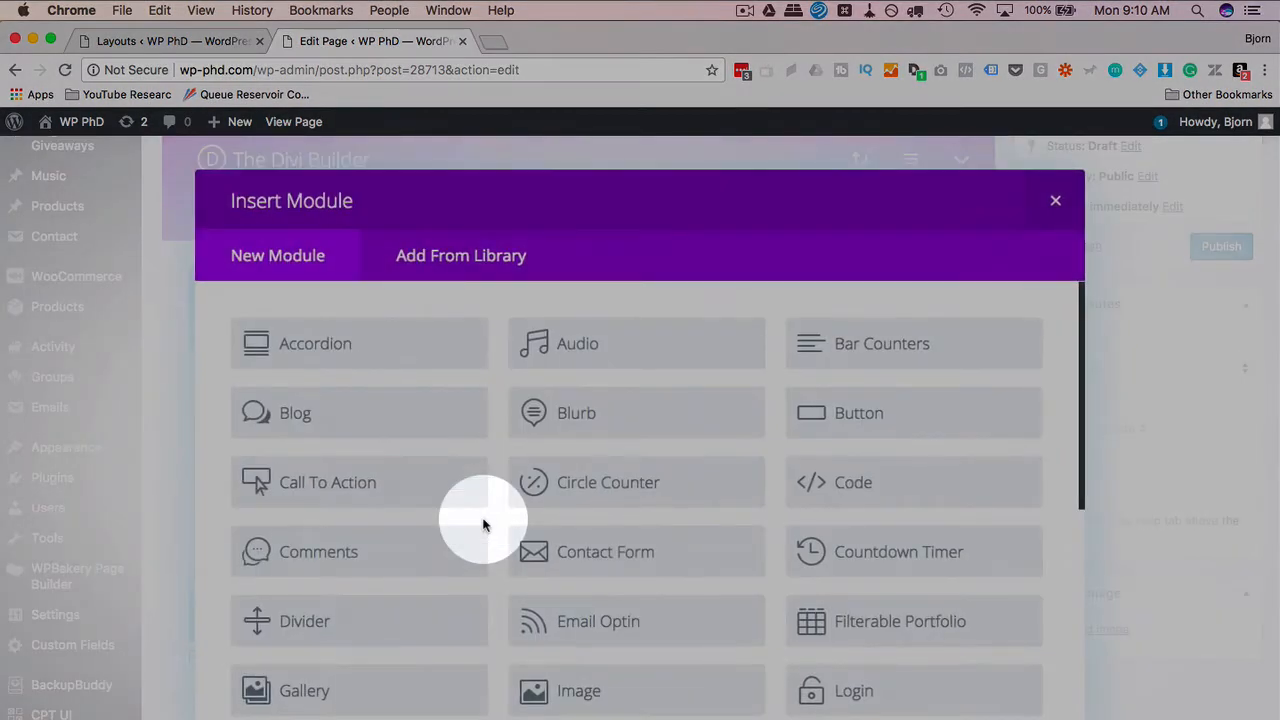
scroll(700, 412, down, 1)
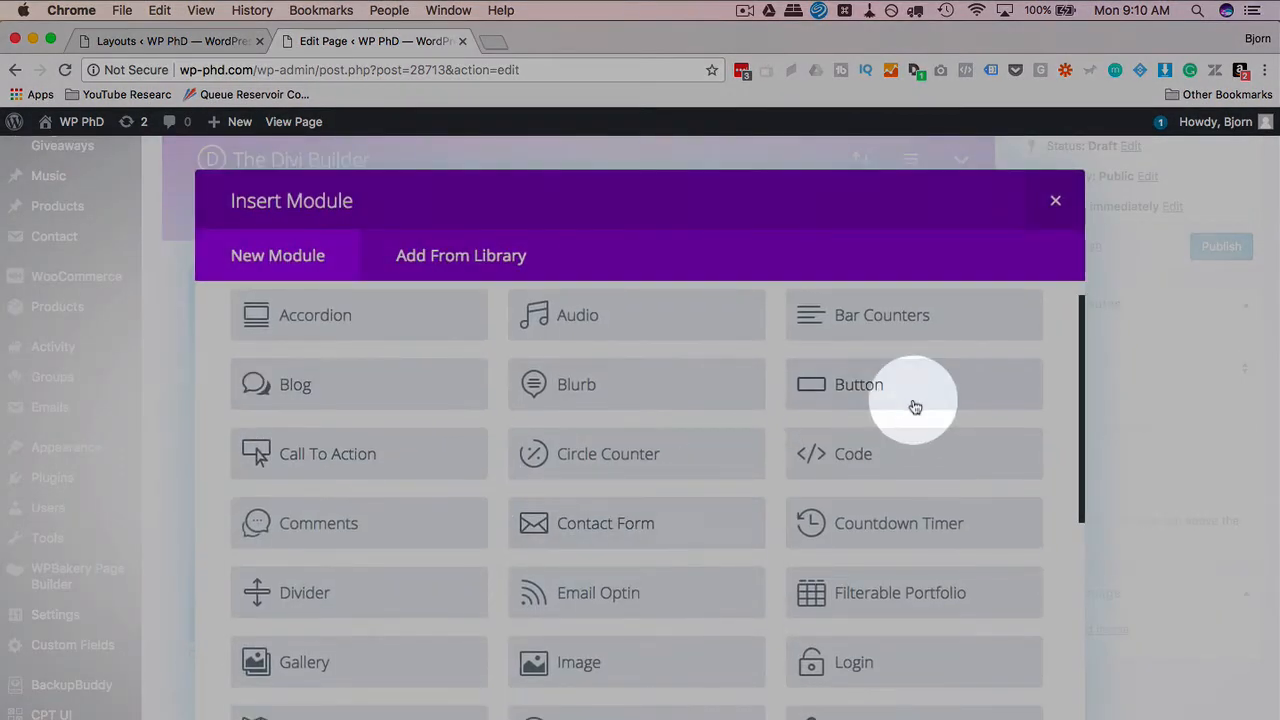
click(914, 400)
Step: Set the Button module's URL to "#" and its button text to "My Button", saving the module
text(#)
scroll(285, 470, down, 1)
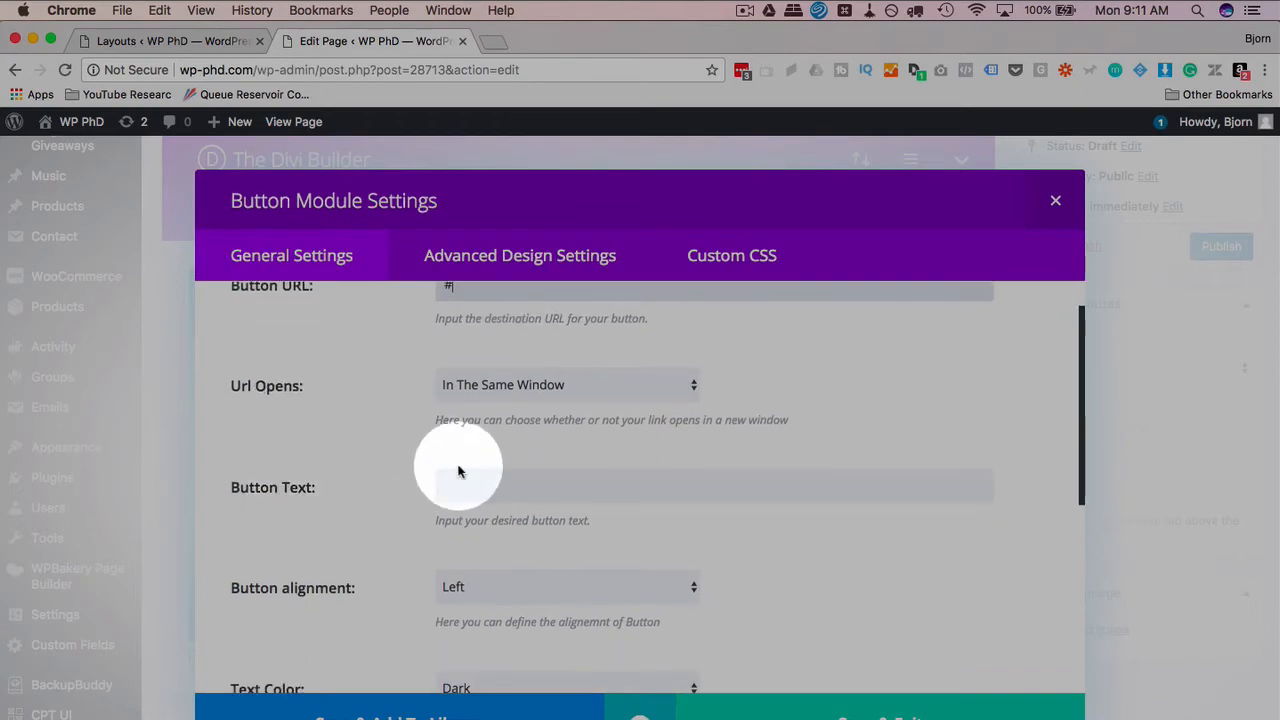
click(466, 472)
text(My Button)
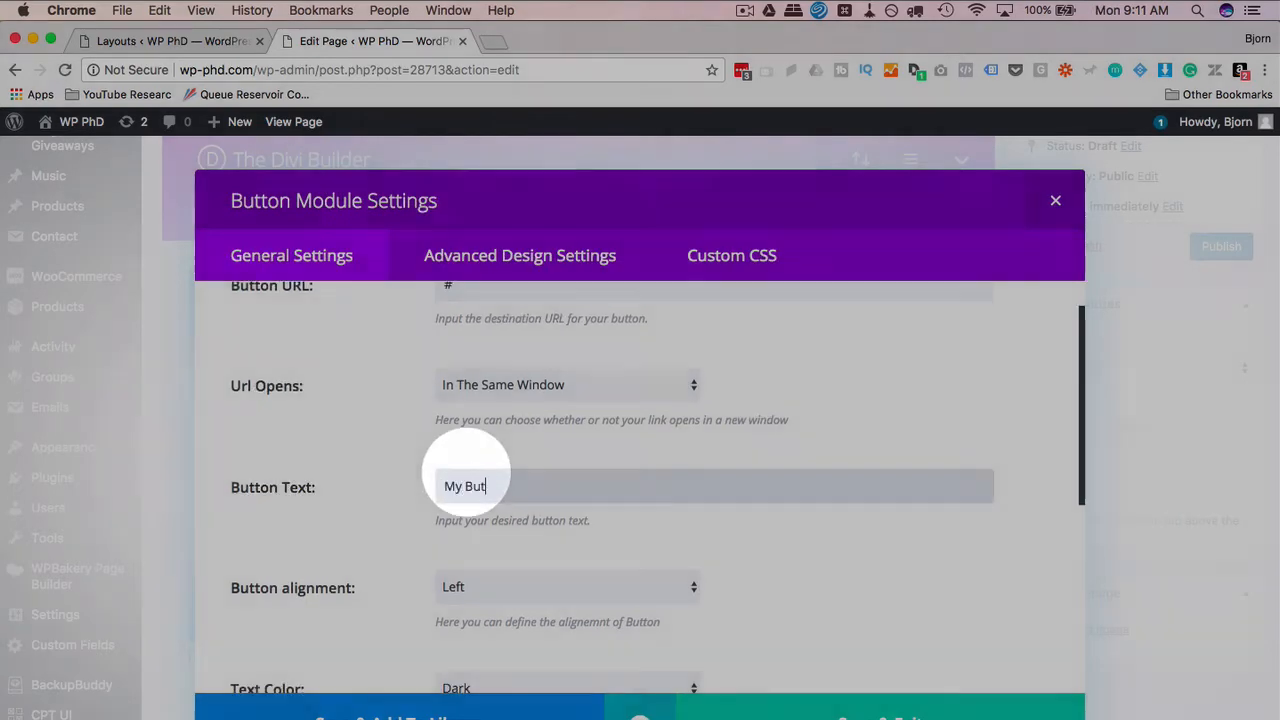
scroll(842, 494, down, 1)
scroll(842, 500, down, 2)
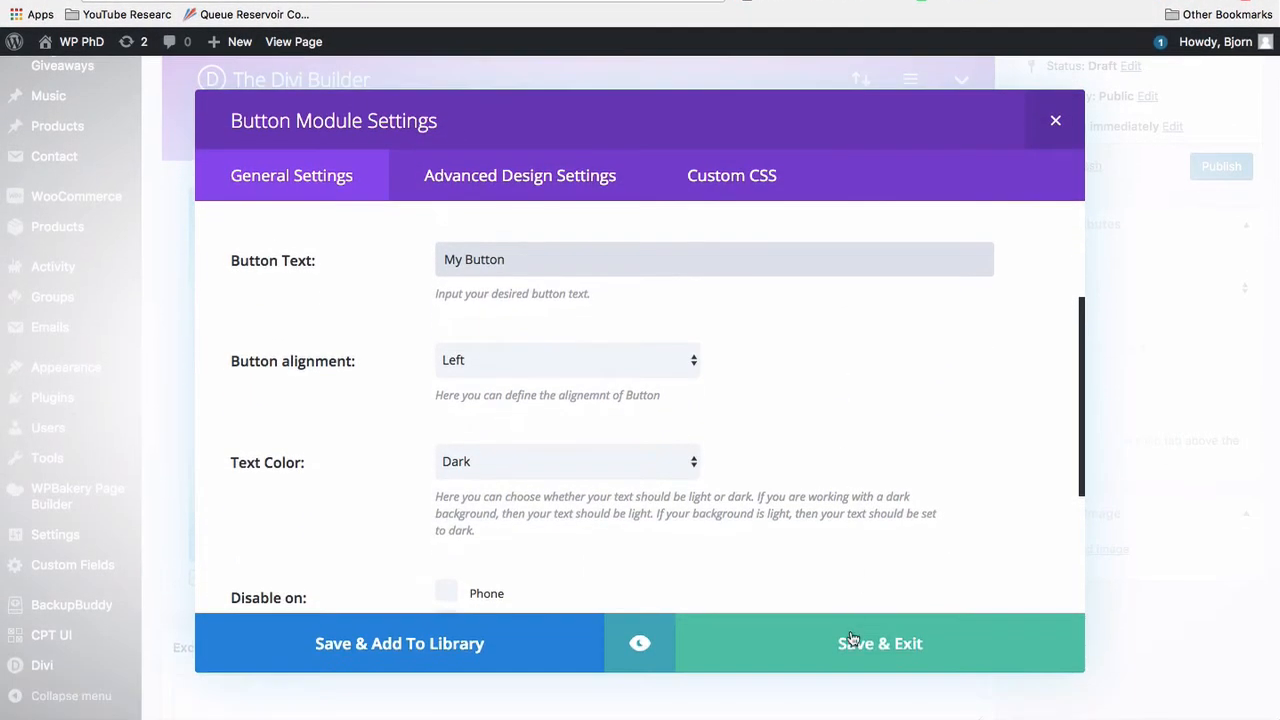
click(850, 717)
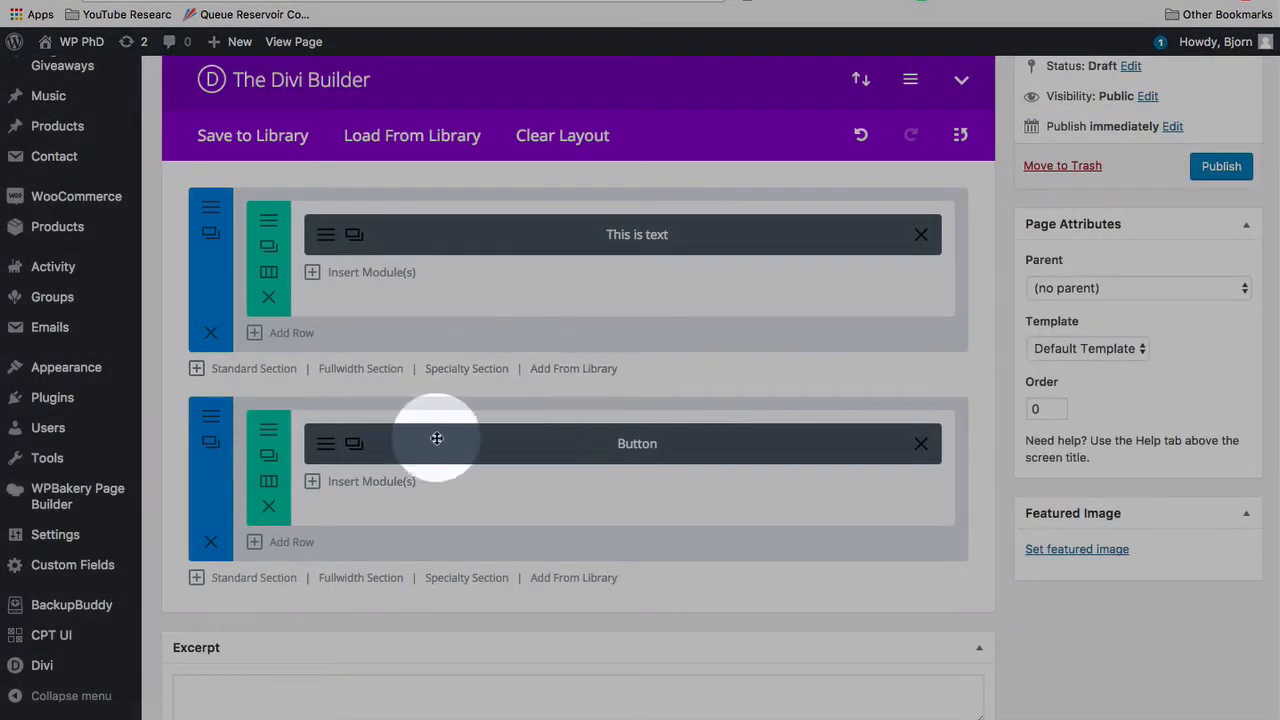
Step: Save the Button module to the library as a global item with the template name "My Button"
click(326, 446)
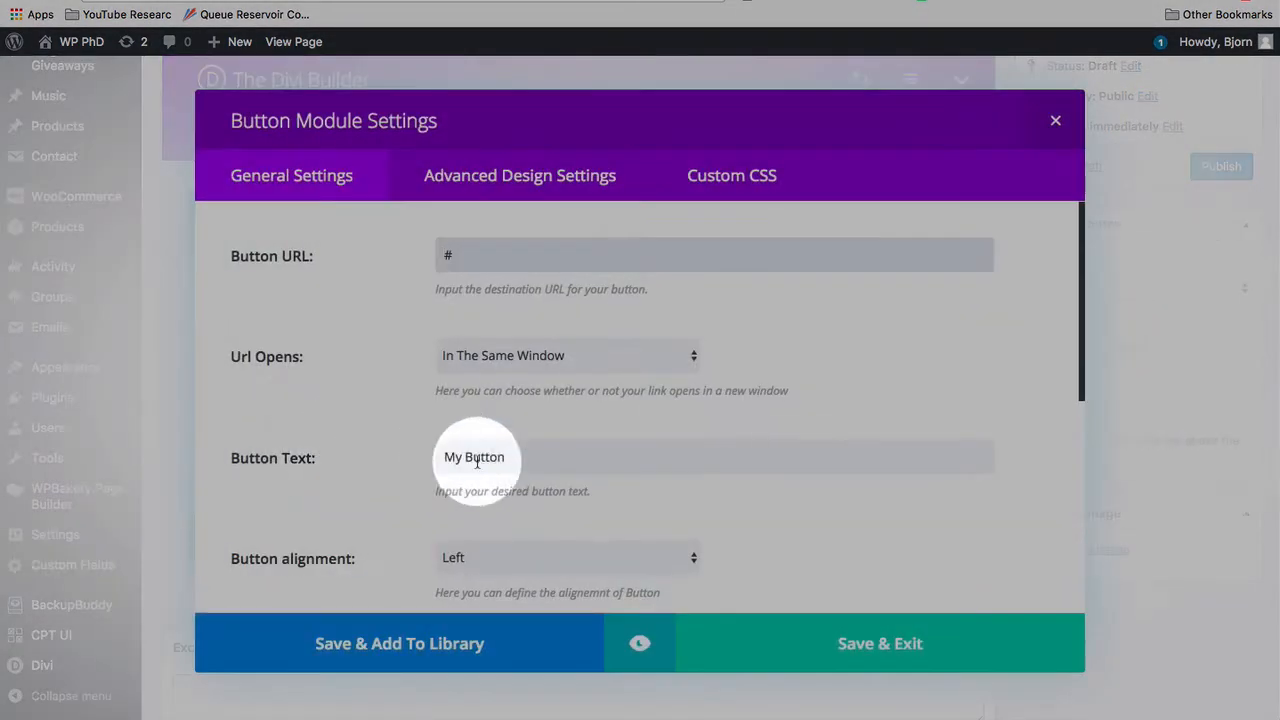
click(350, 648)
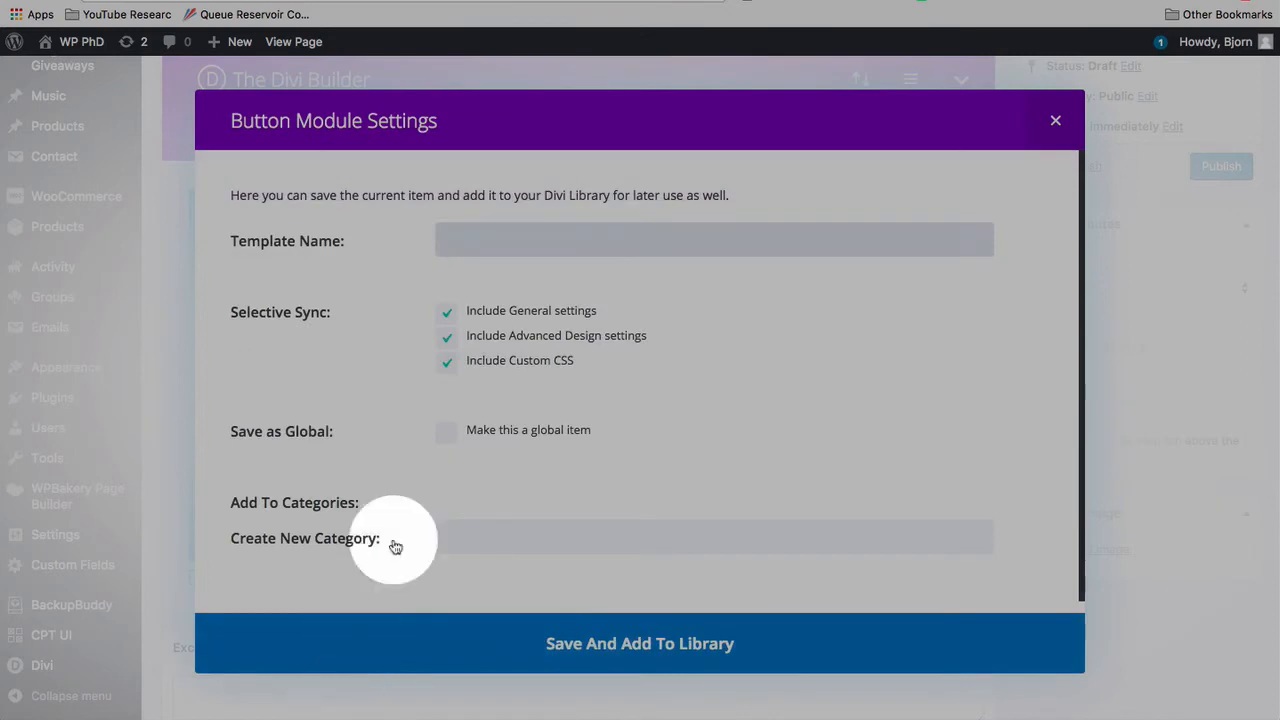
text(My Button)
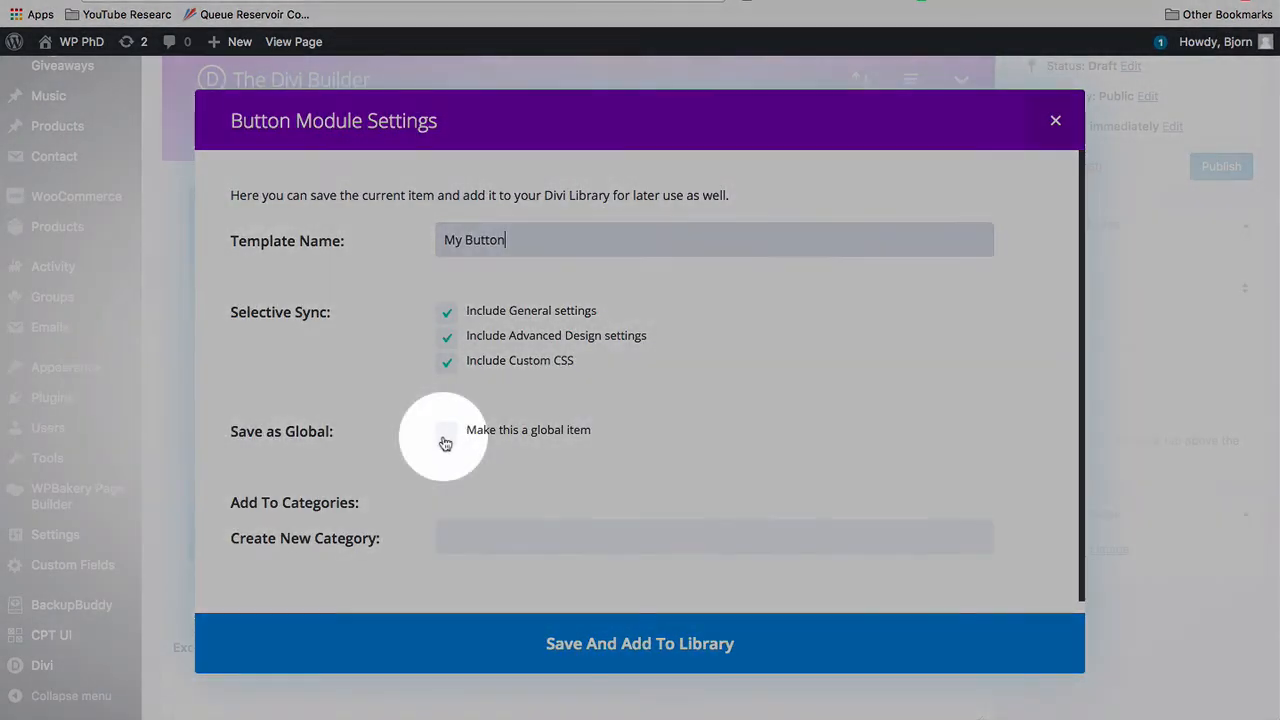
click(445, 436)
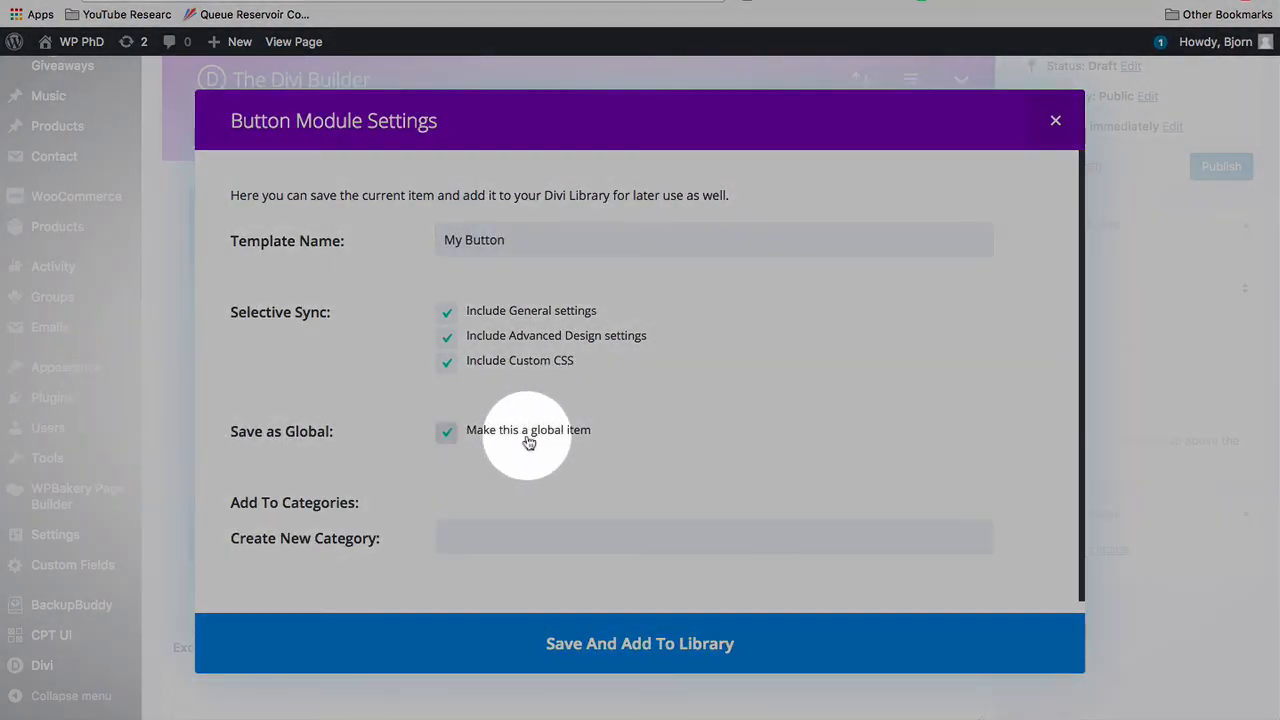
click(657, 650)
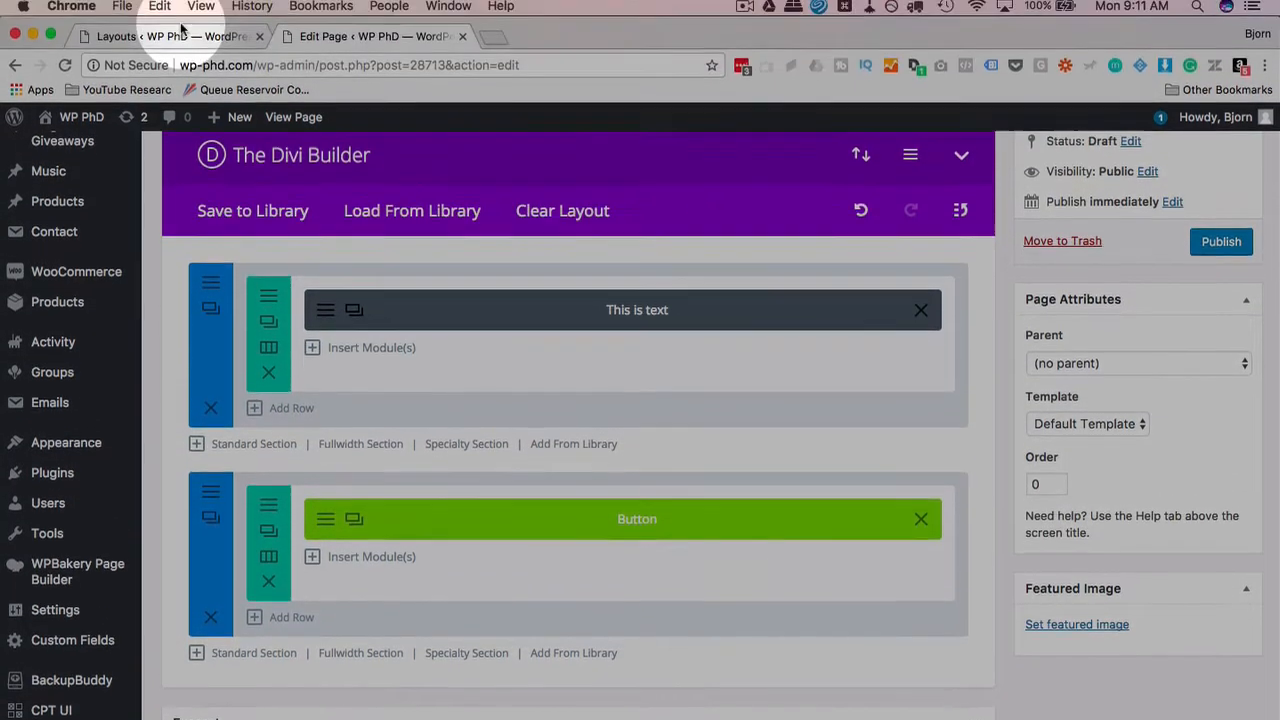
Step: Reload the Layouts list to check the global status of the "My Button" entry
click(181, 34)
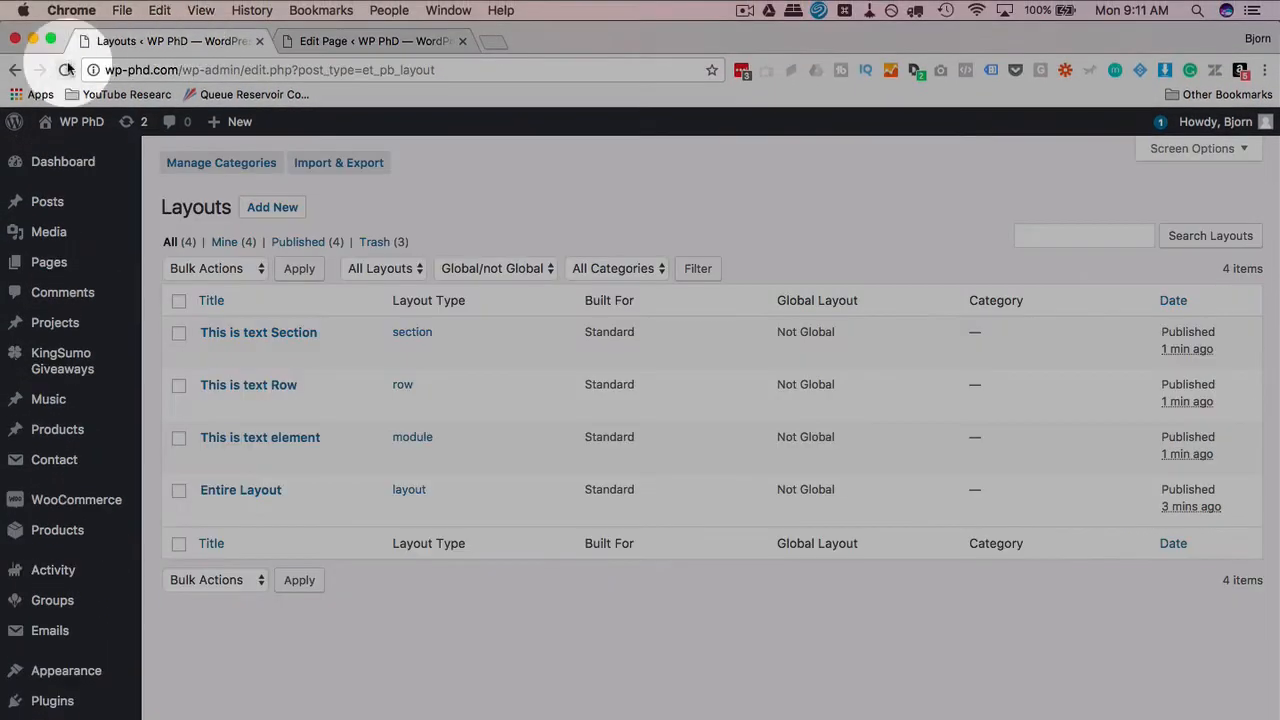
click(67, 69)
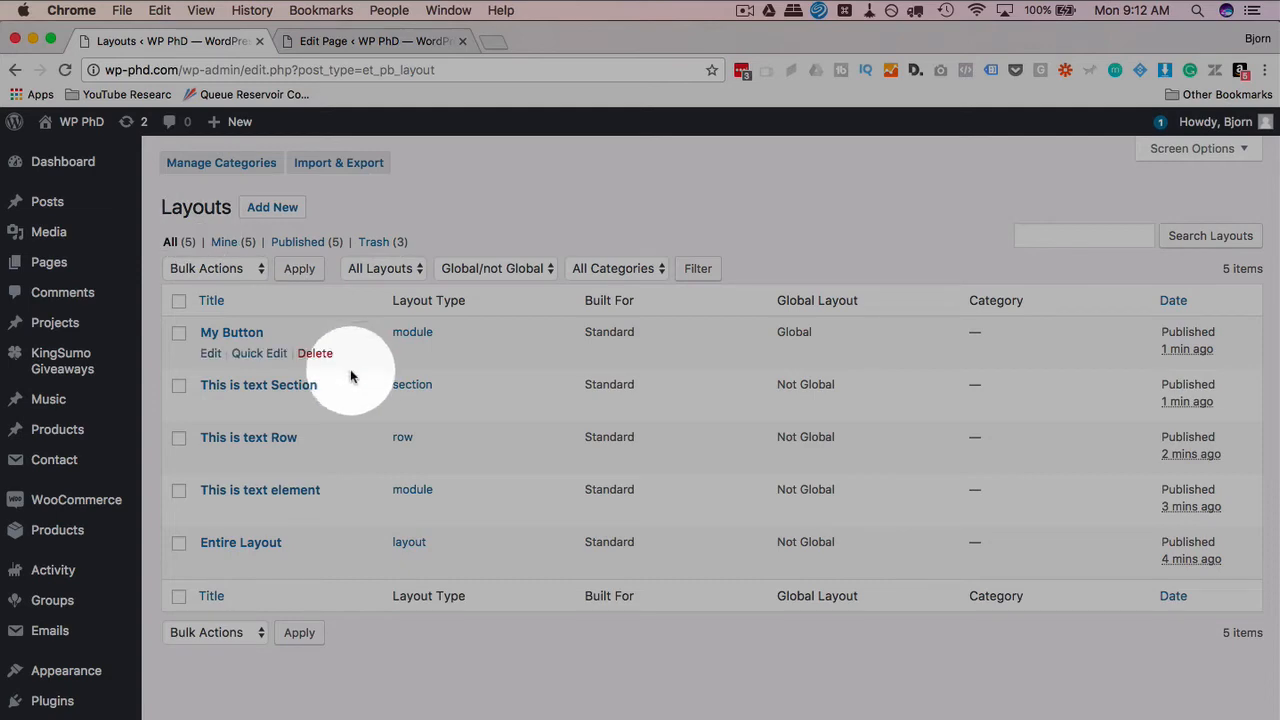
Step: Edit the "My Button" library layout, set its Button module's URL to google.com, and update the layout
click(212, 354)
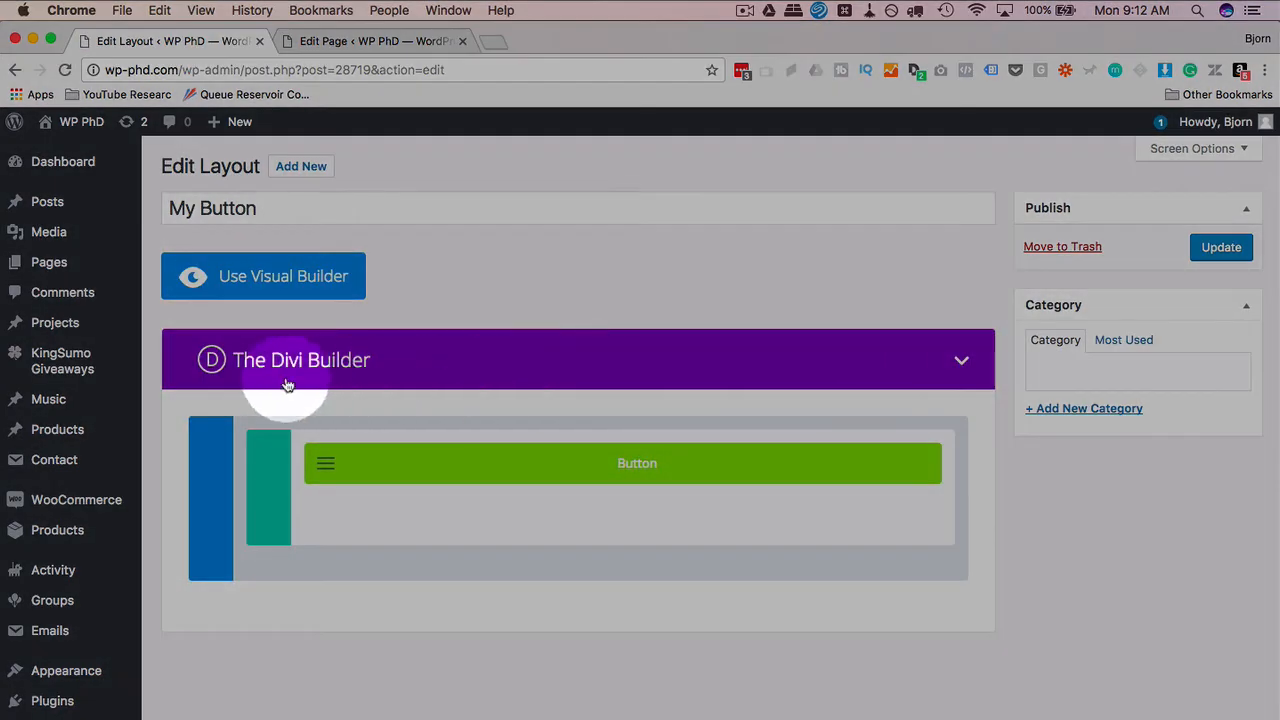
click(330, 472)
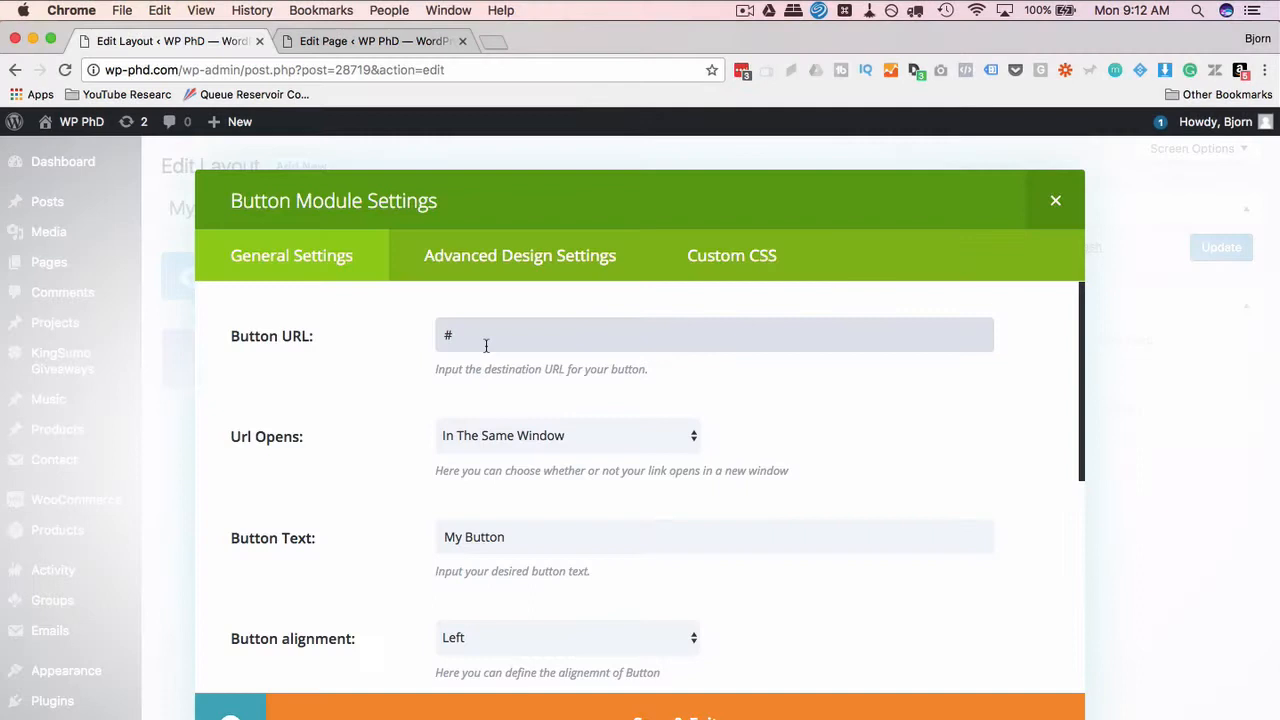
drag(485, 340, 434, 336)
text(google.)
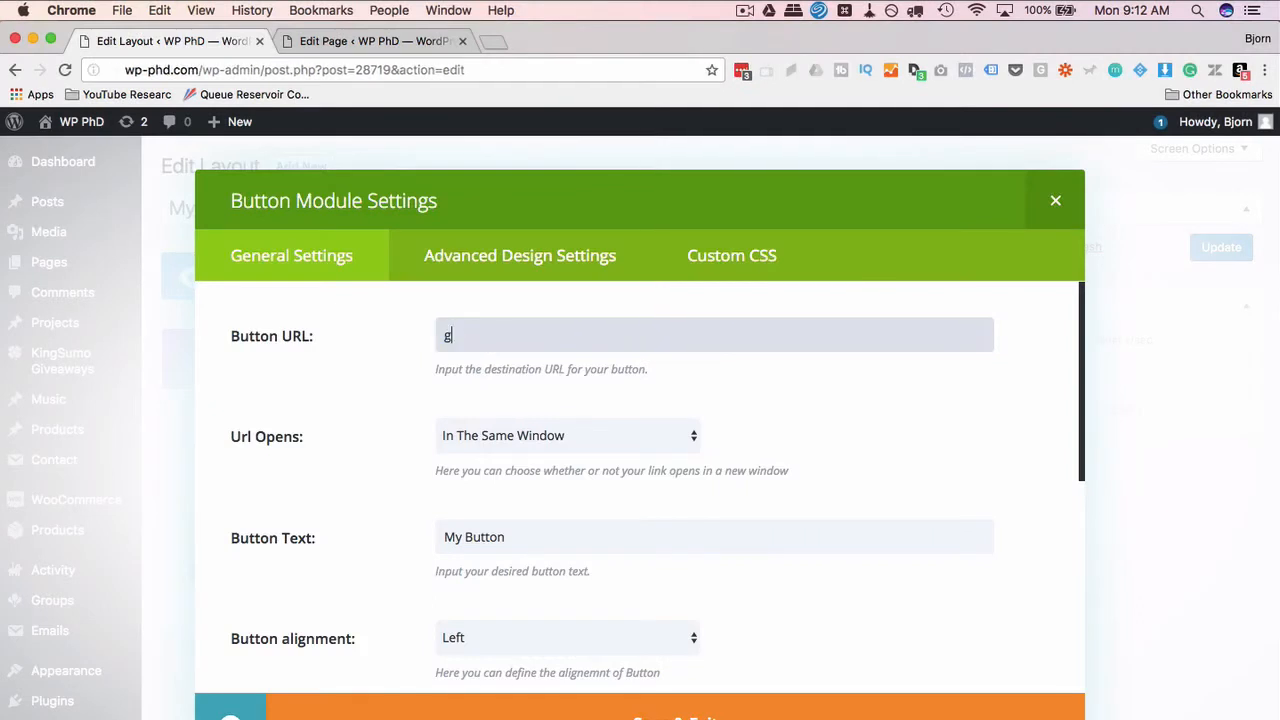
text(com)
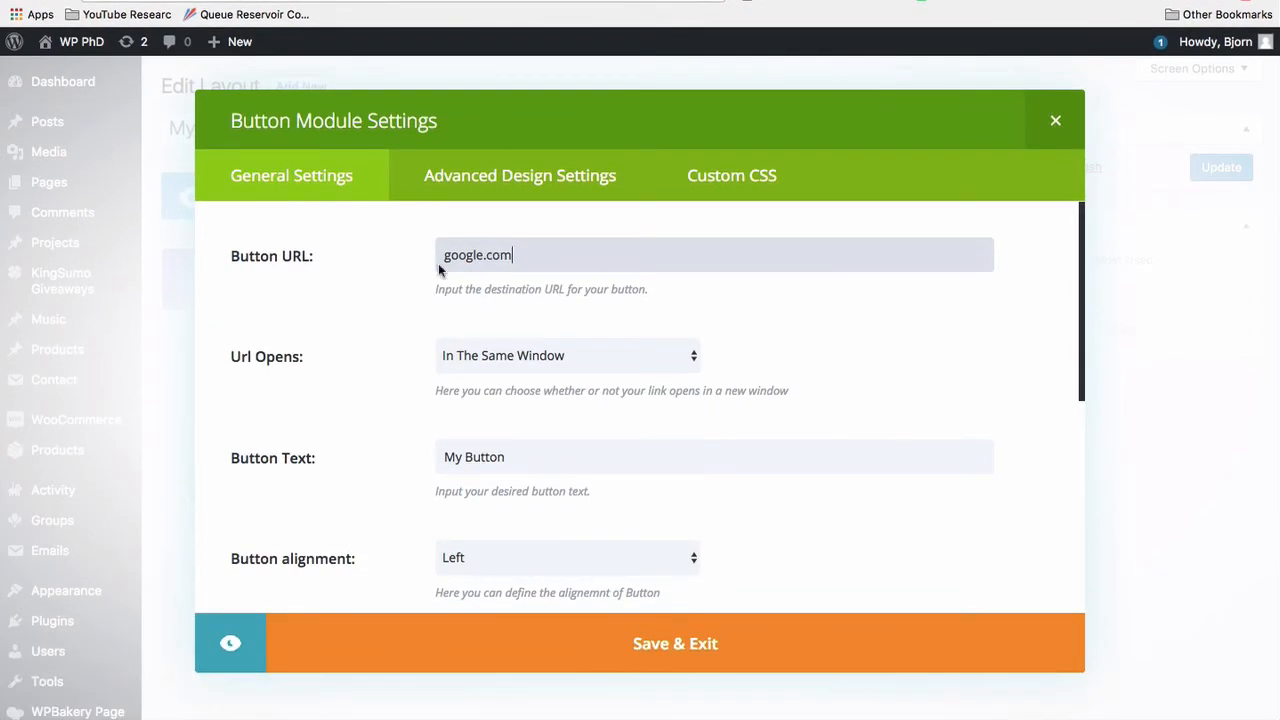
click(657, 646)
click(1203, 150)
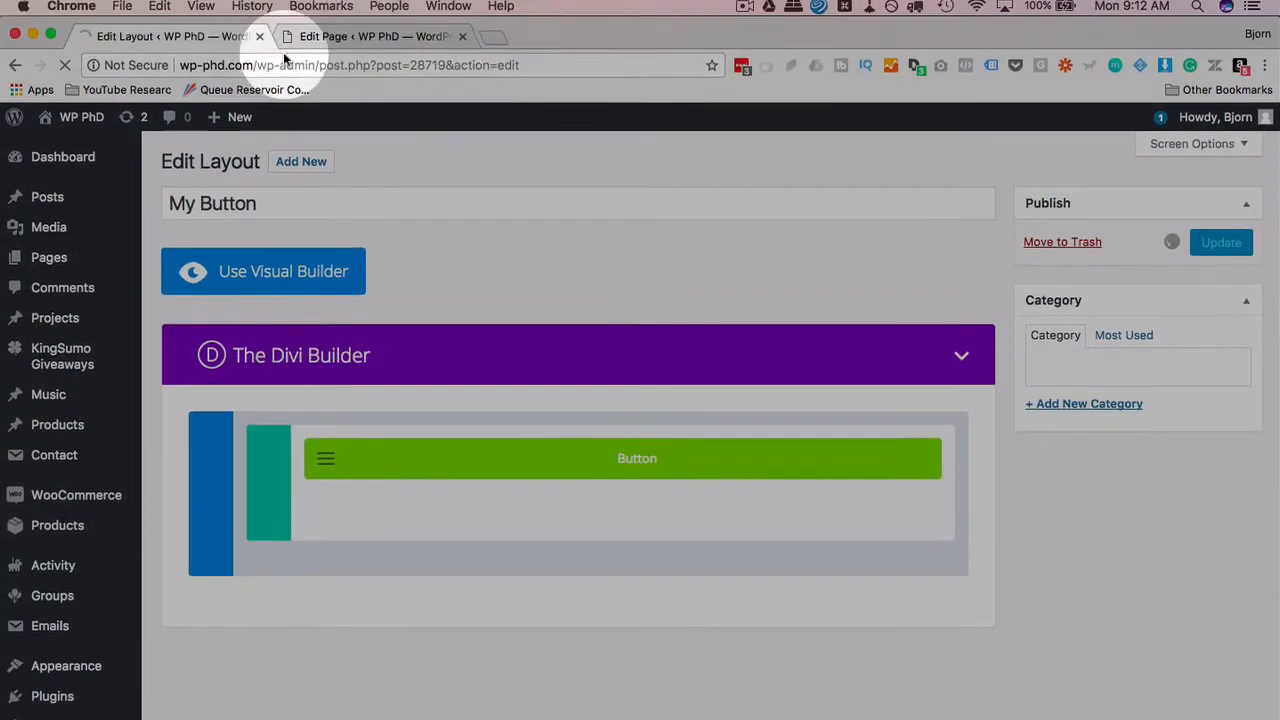
click(360, 45)
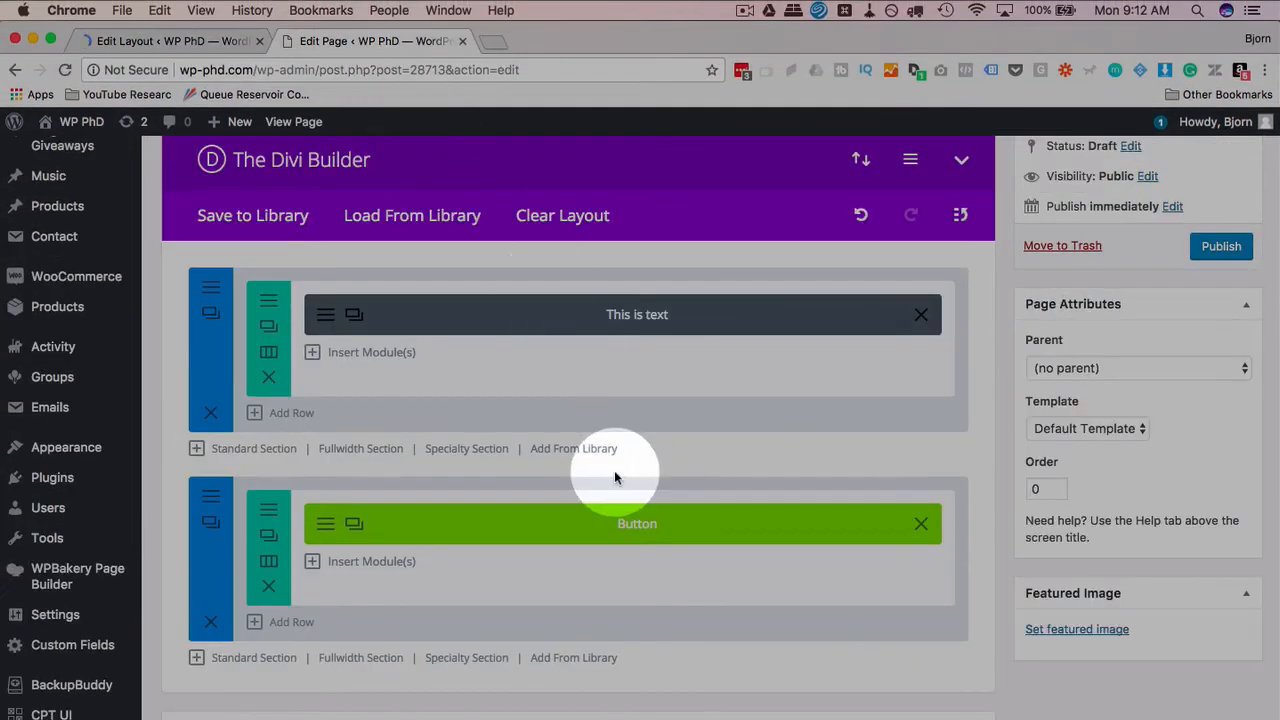
scroll(335, 515, down, 1)
click(327, 478)
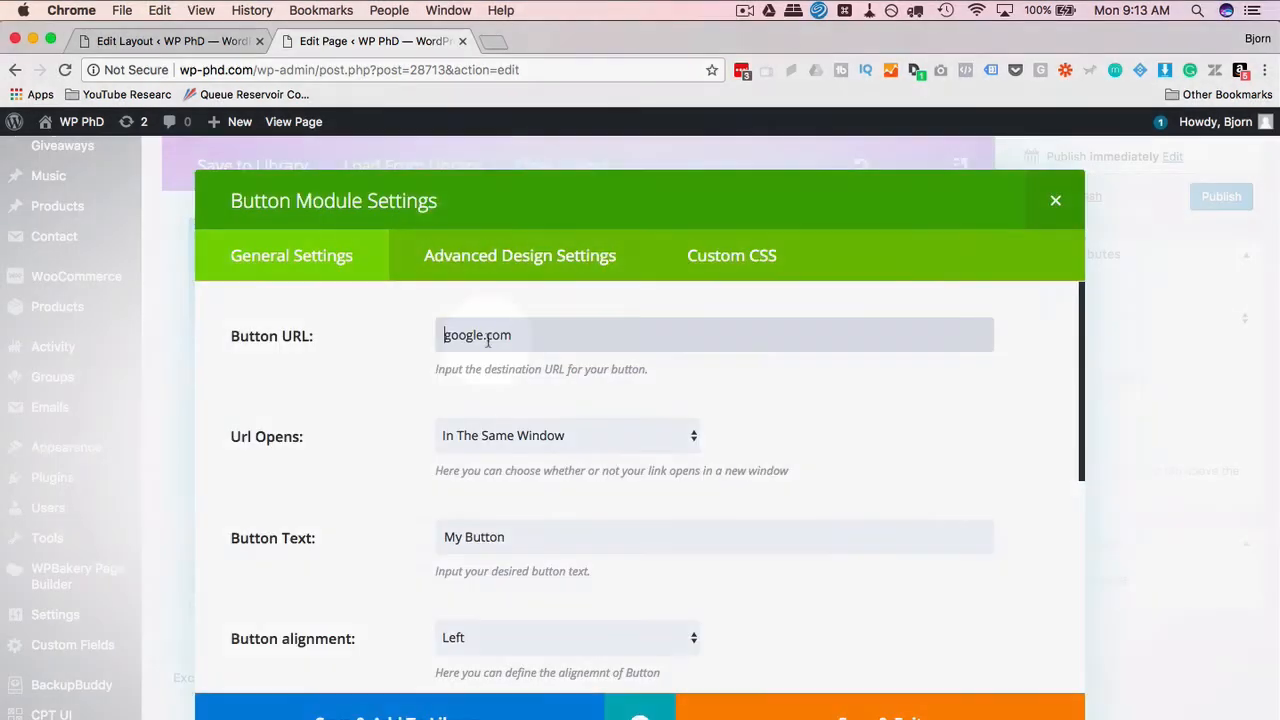
click(572, 331)
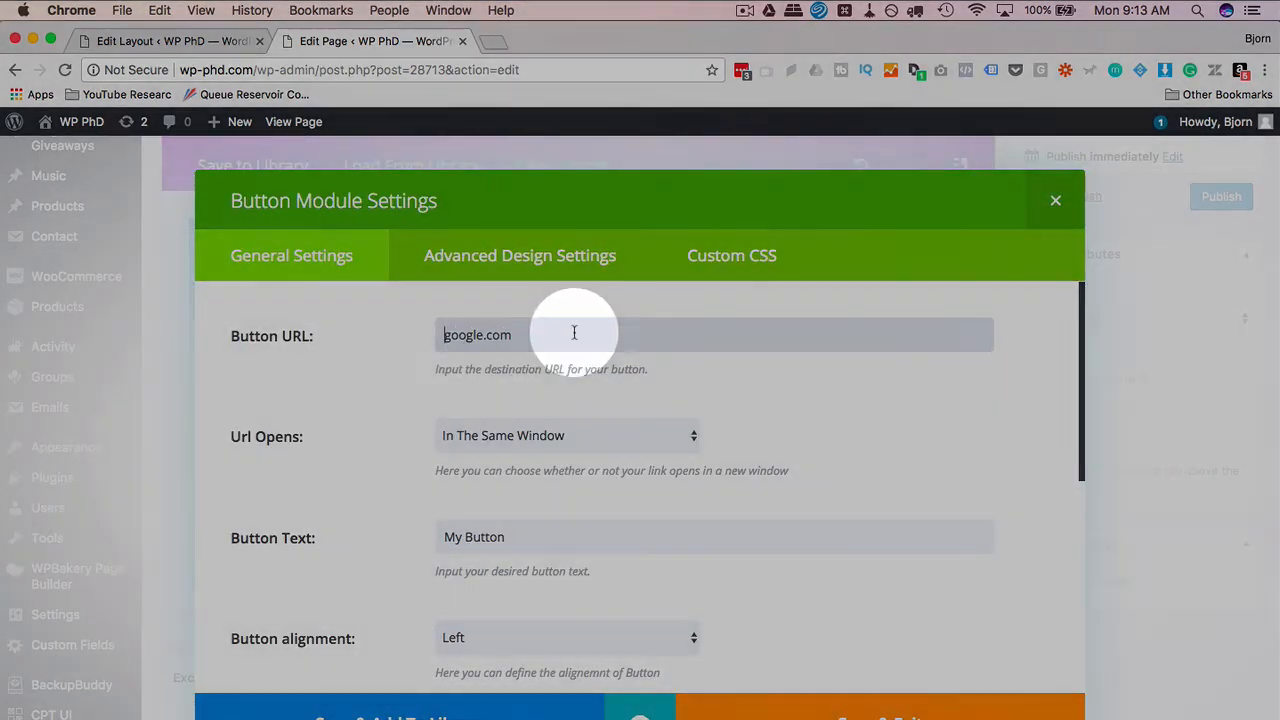
text(https)
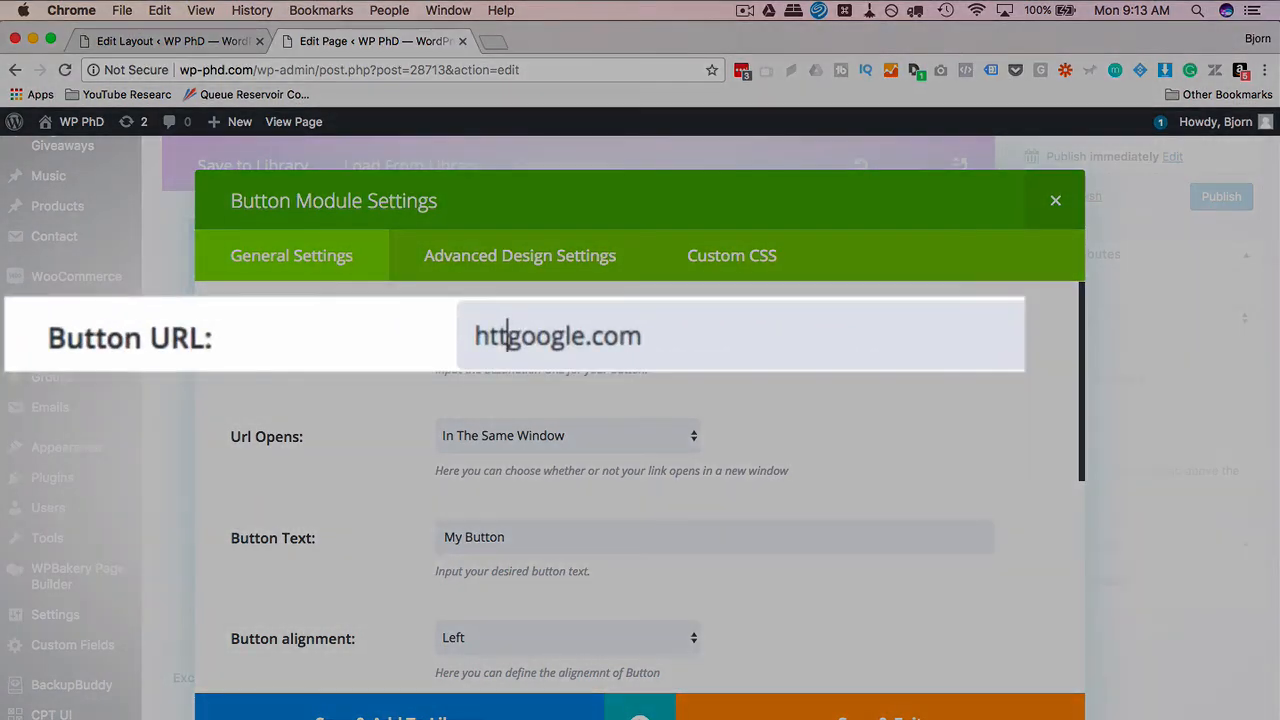
text(://)
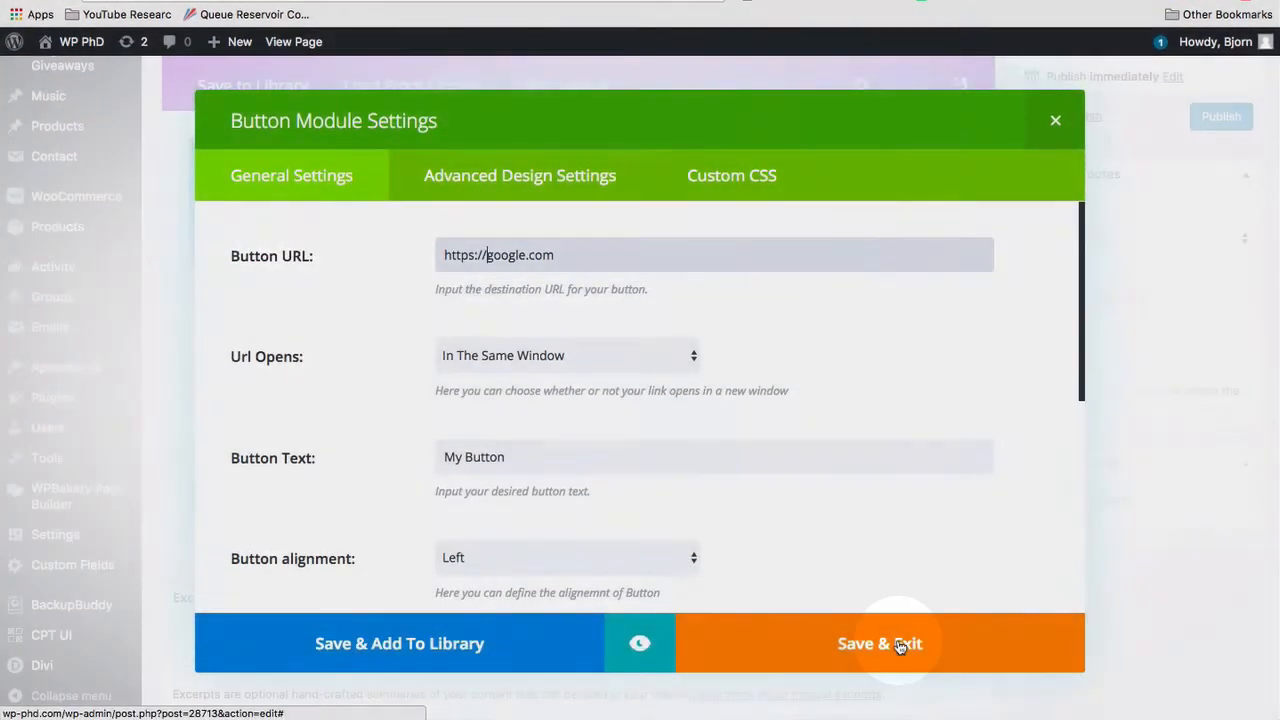
click(900, 647)
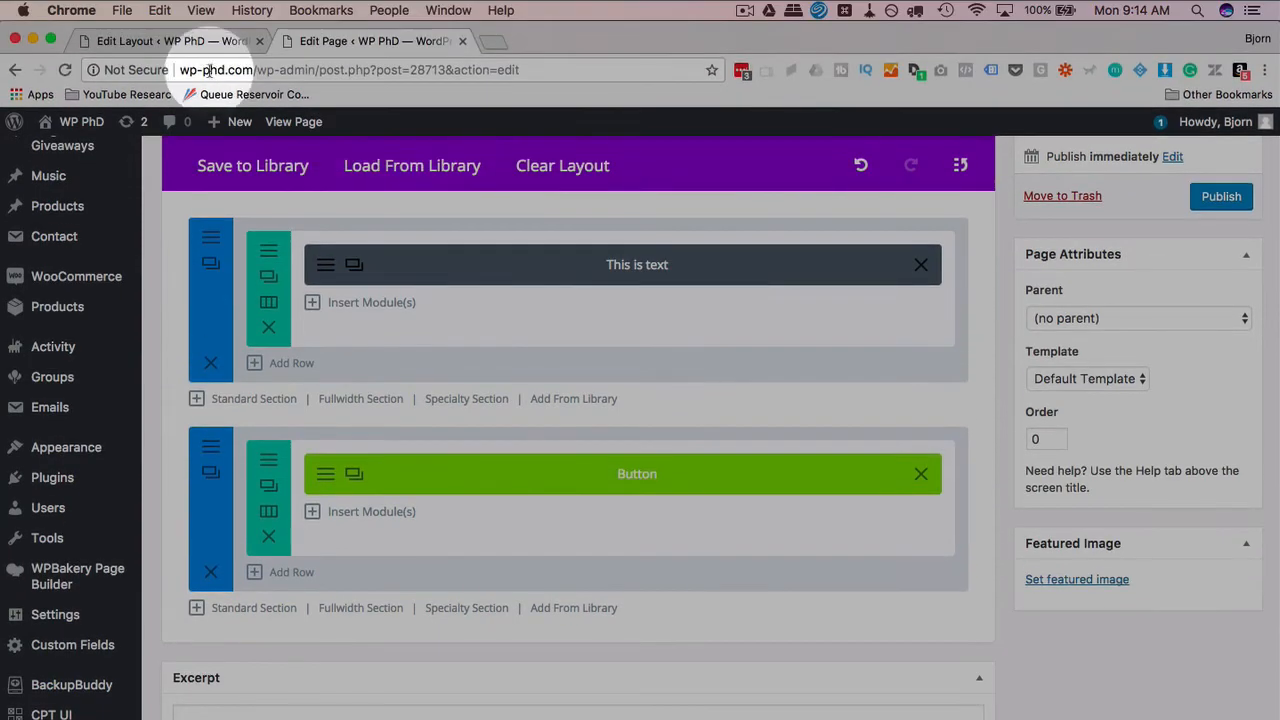
Step: Reload the "My Button" library layout and check the URL in its Button module settings
click(170, 41)
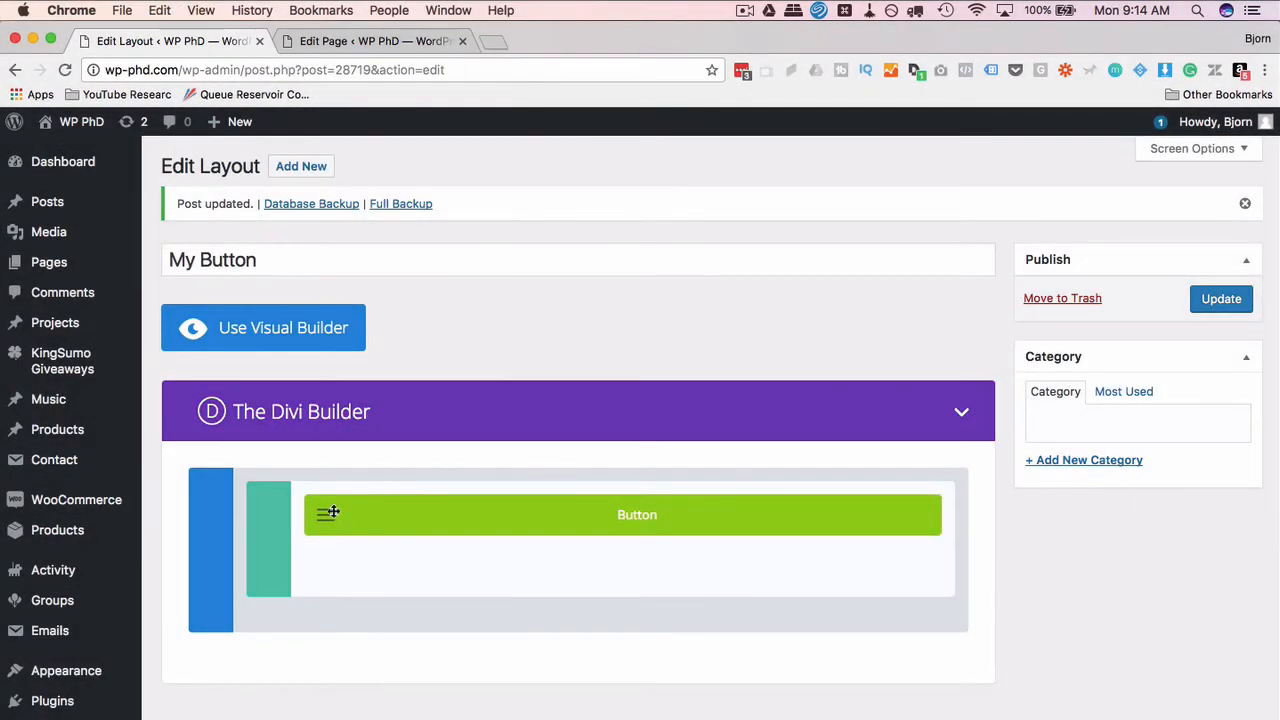
click(330, 513)
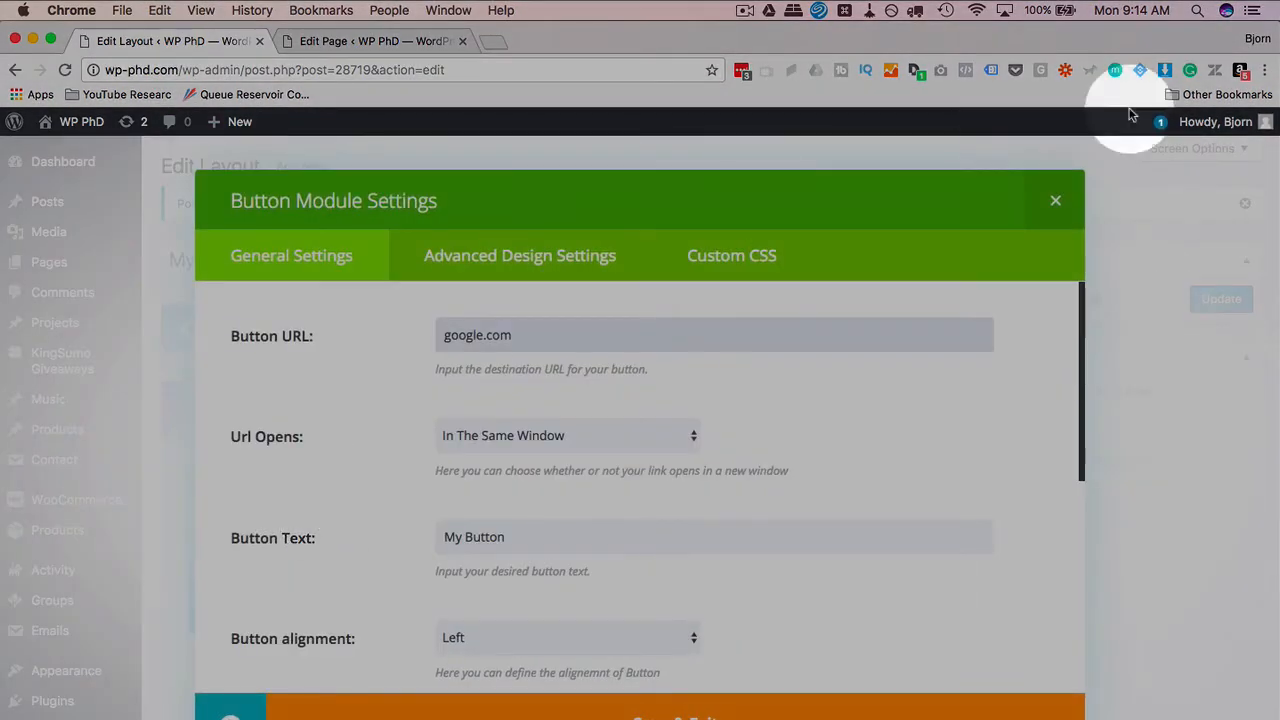
click(1055, 201)
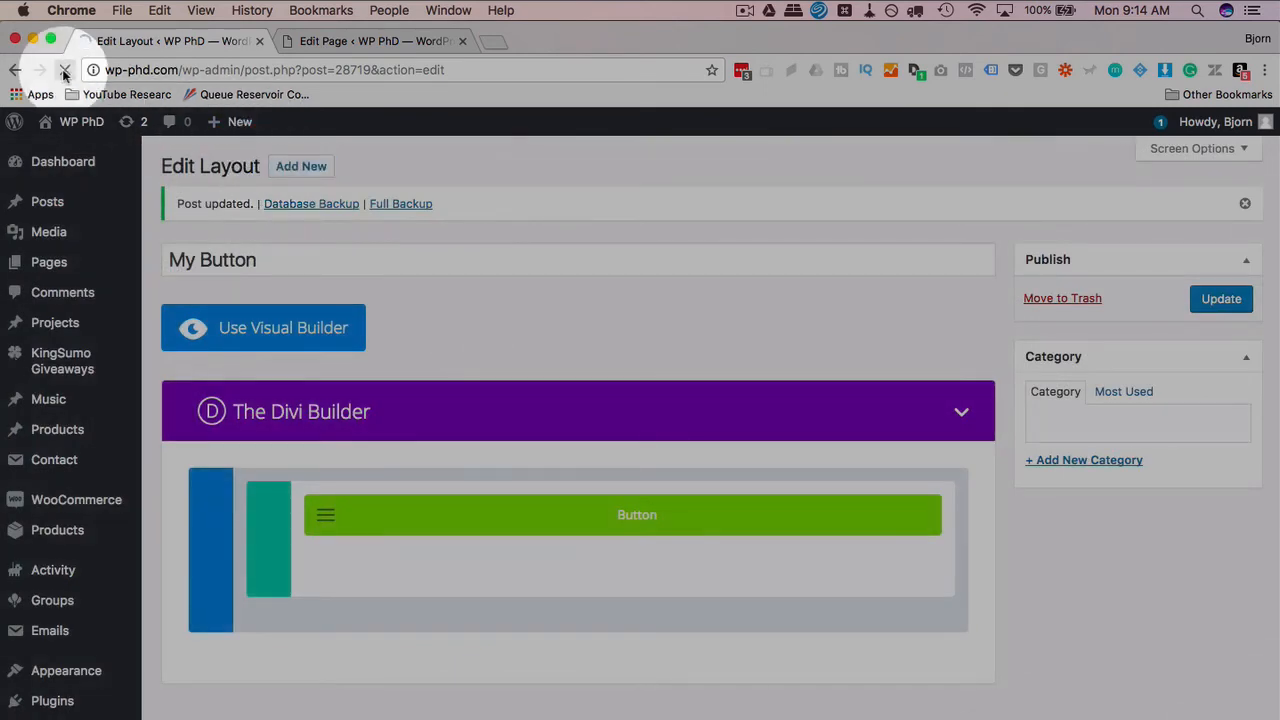
click(63, 70)
drag(326, 515, 349, 522)
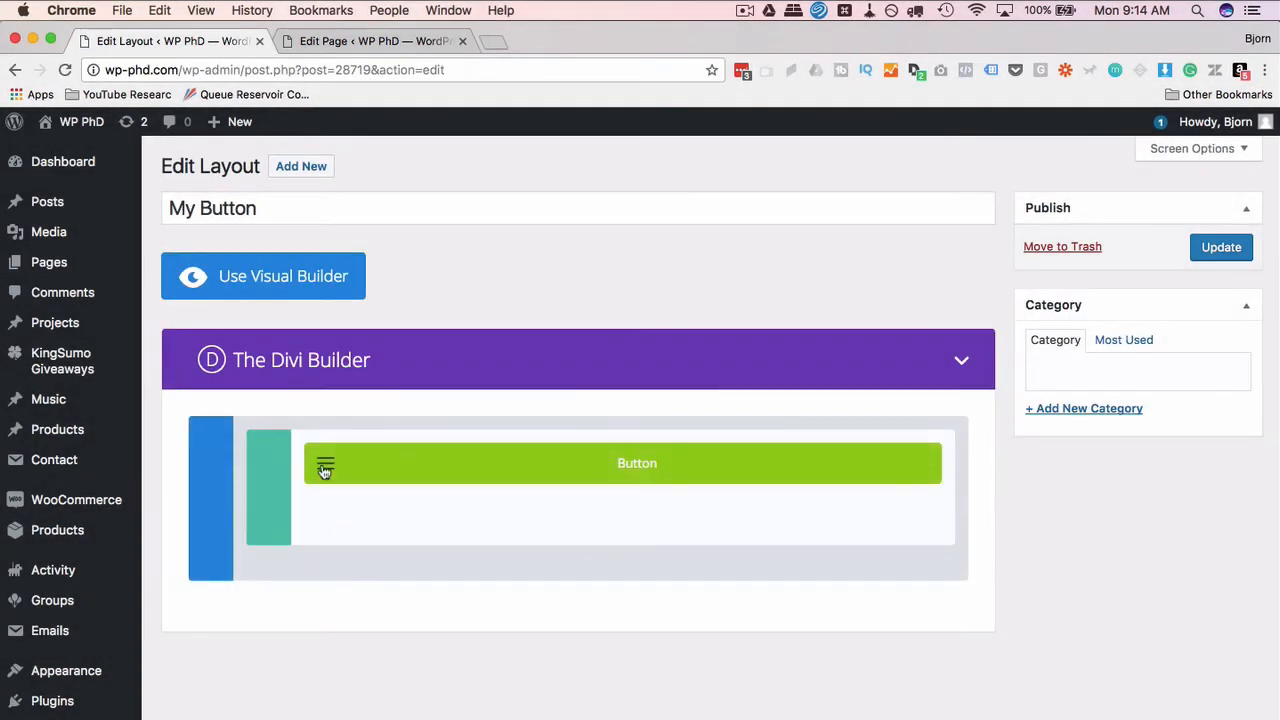
click(326, 466)
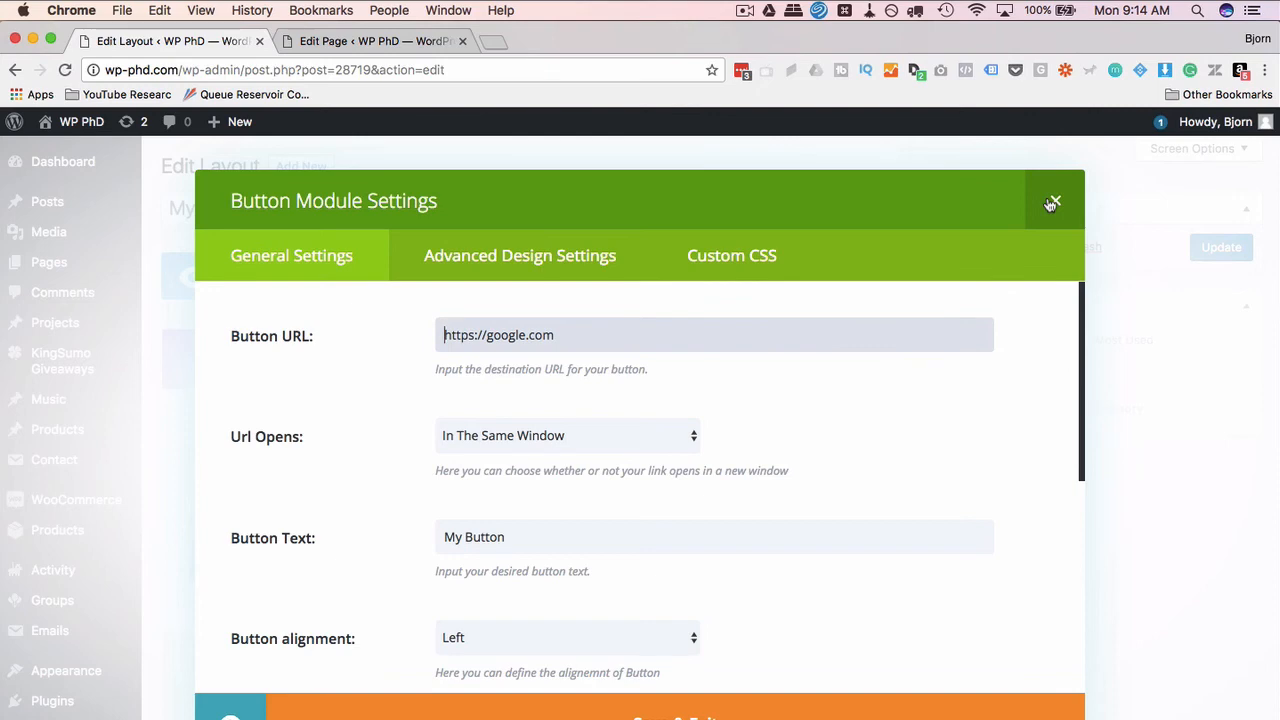
click(1052, 203)
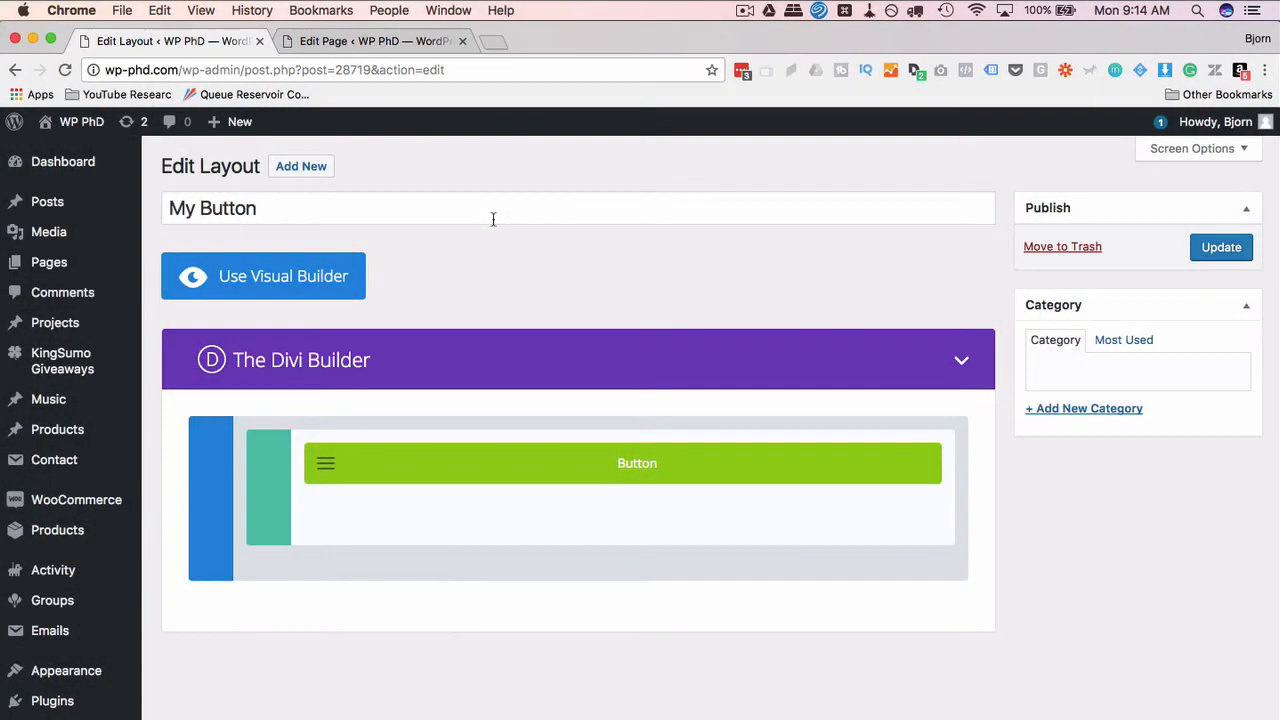